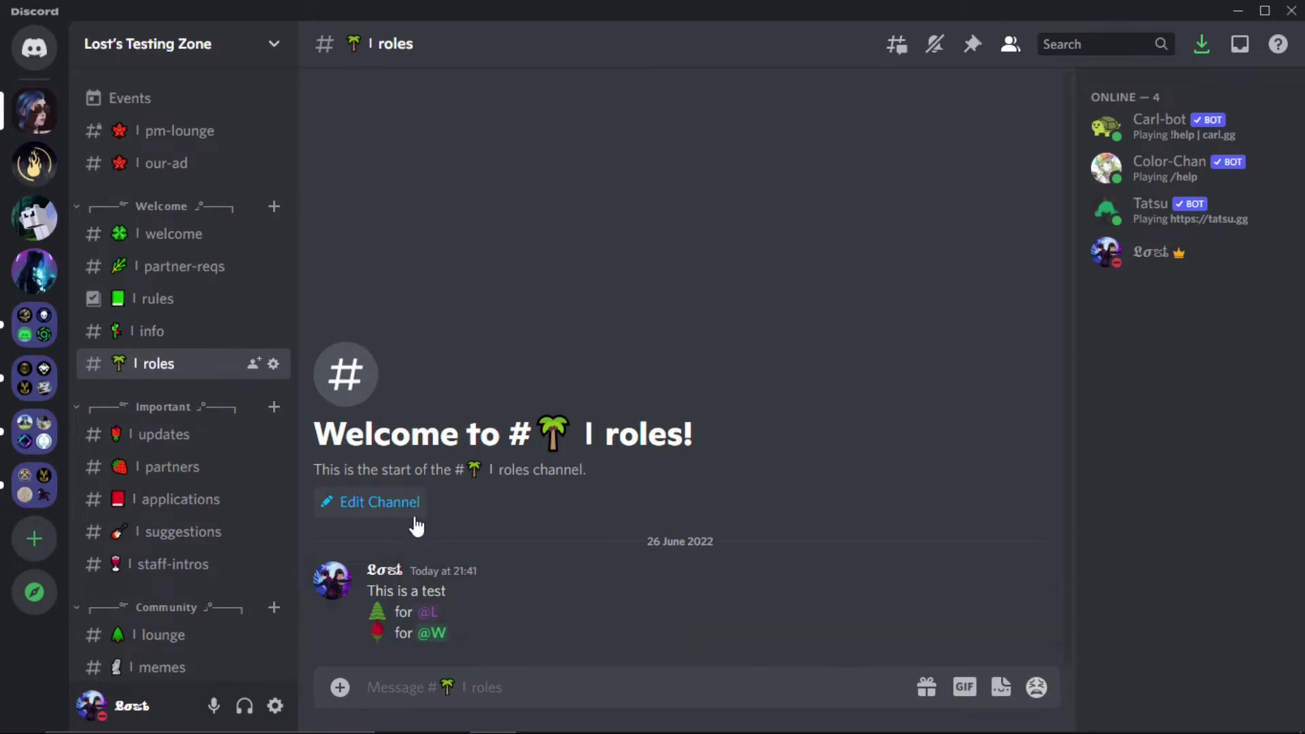
Switch to the Carl-bot dashboard in Chrome and start creating a new reaction role in the Reaction roles section.
{"action": "mouse_move", "coordinate": [582, 731]}
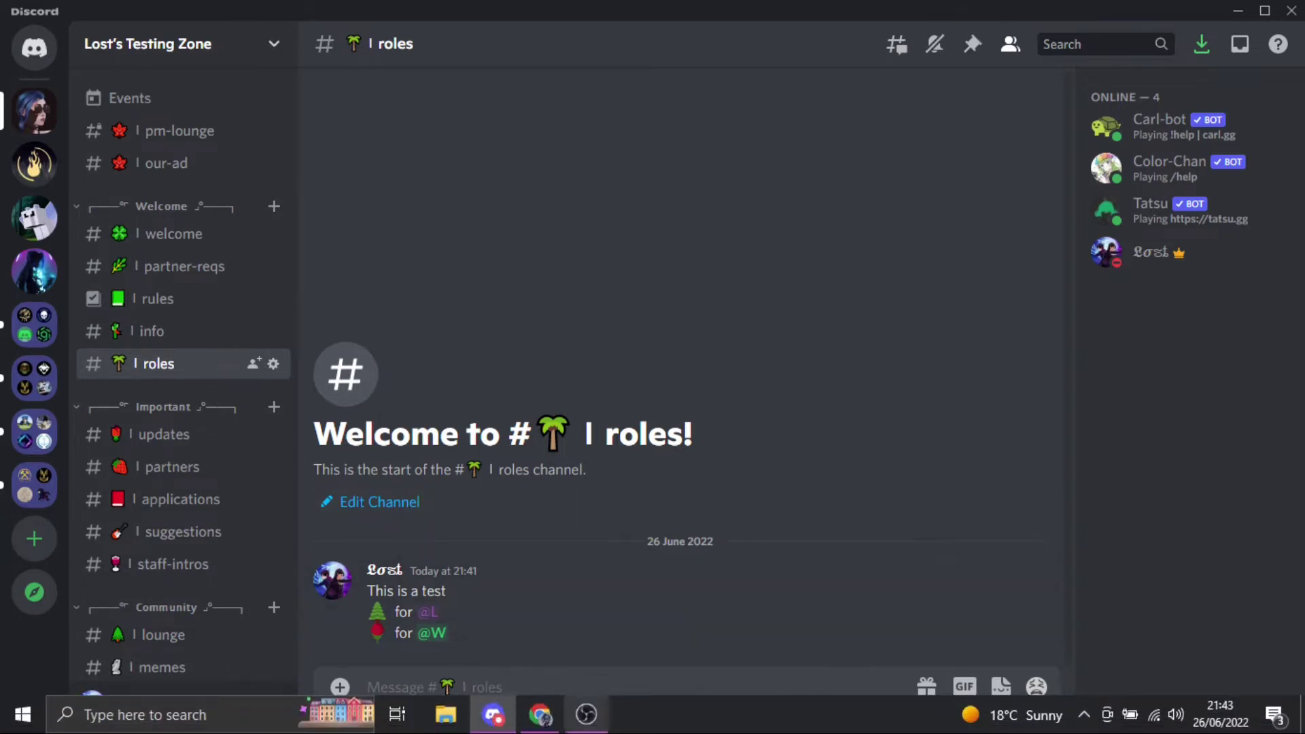
{"action": "left_click", "coordinate": [540, 714]}
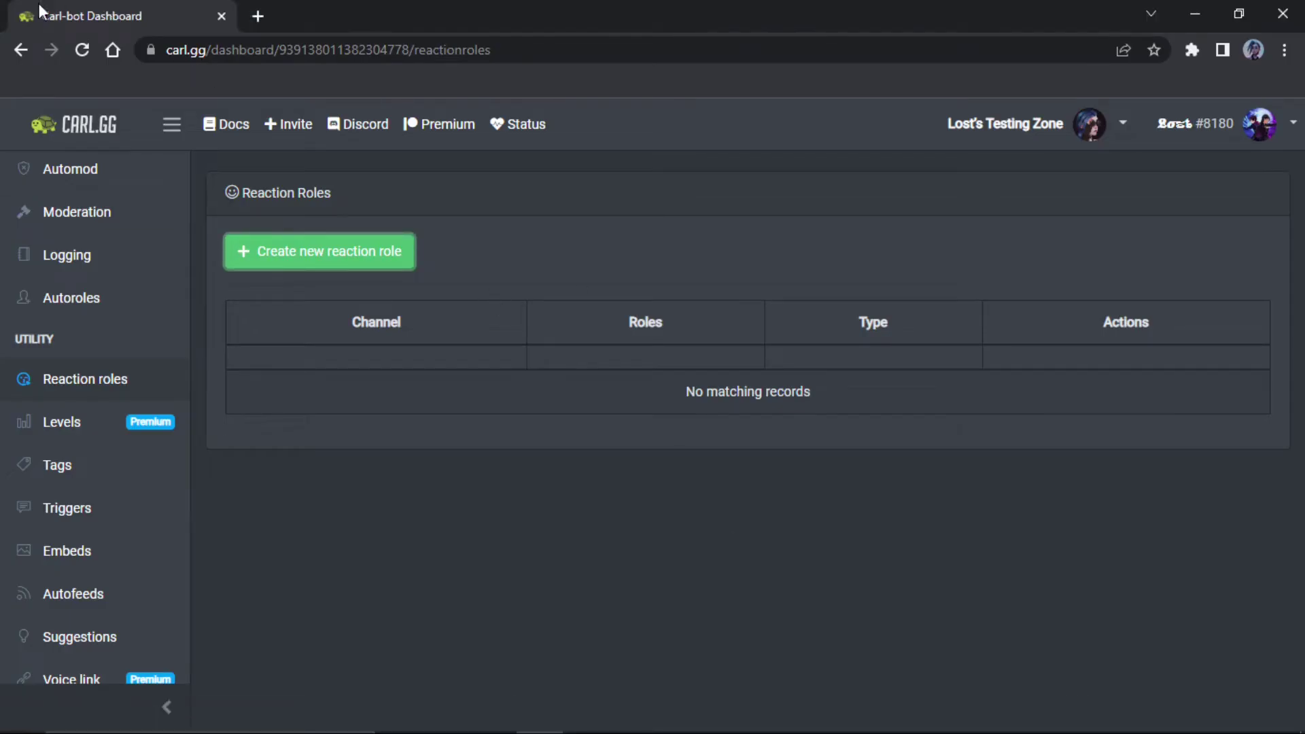
{"action": "scroll", "coordinate": [82, 401], "scroll_direction": "up", "scroll_amount": 5}
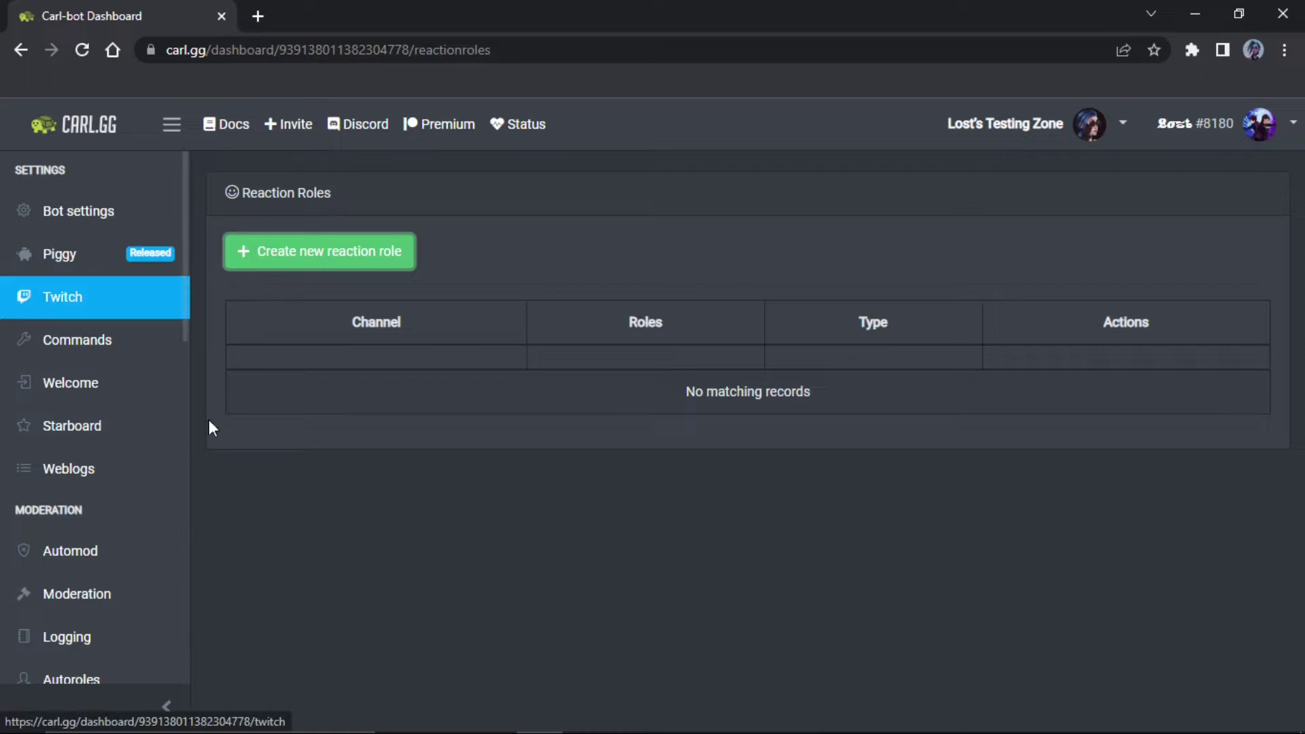
{"action": "scroll", "coordinate": [108, 401], "scroll_direction": "down", "scroll_amount": 4}
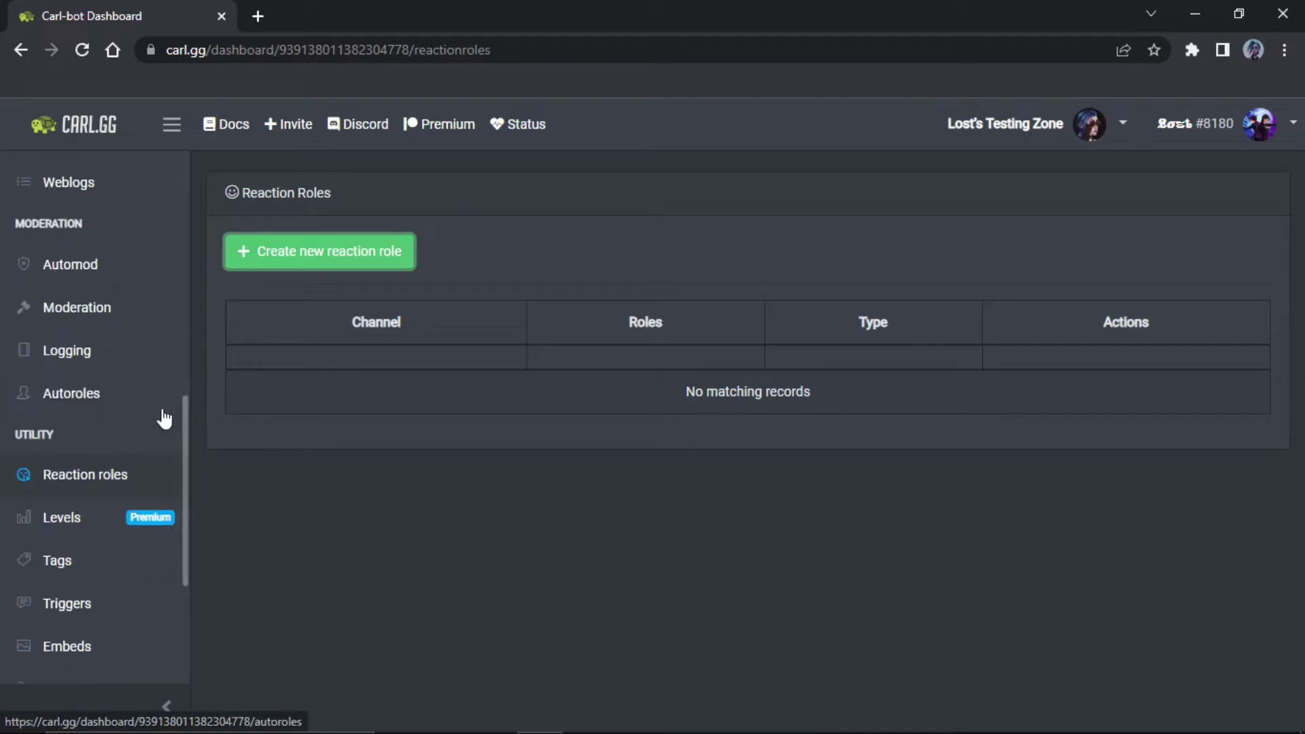
{"action": "left_click", "coordinate": [85, 484]}
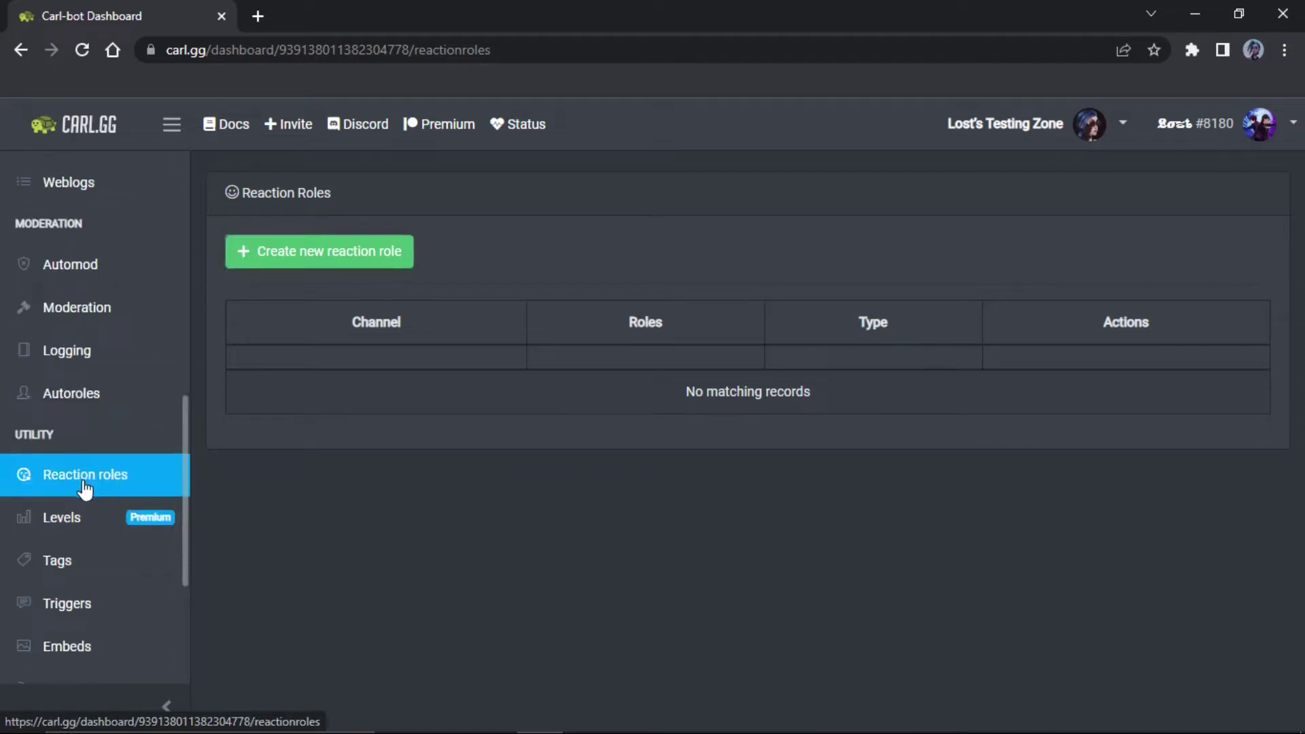
{"action": "left_click", "coordinate": [332, 266]}
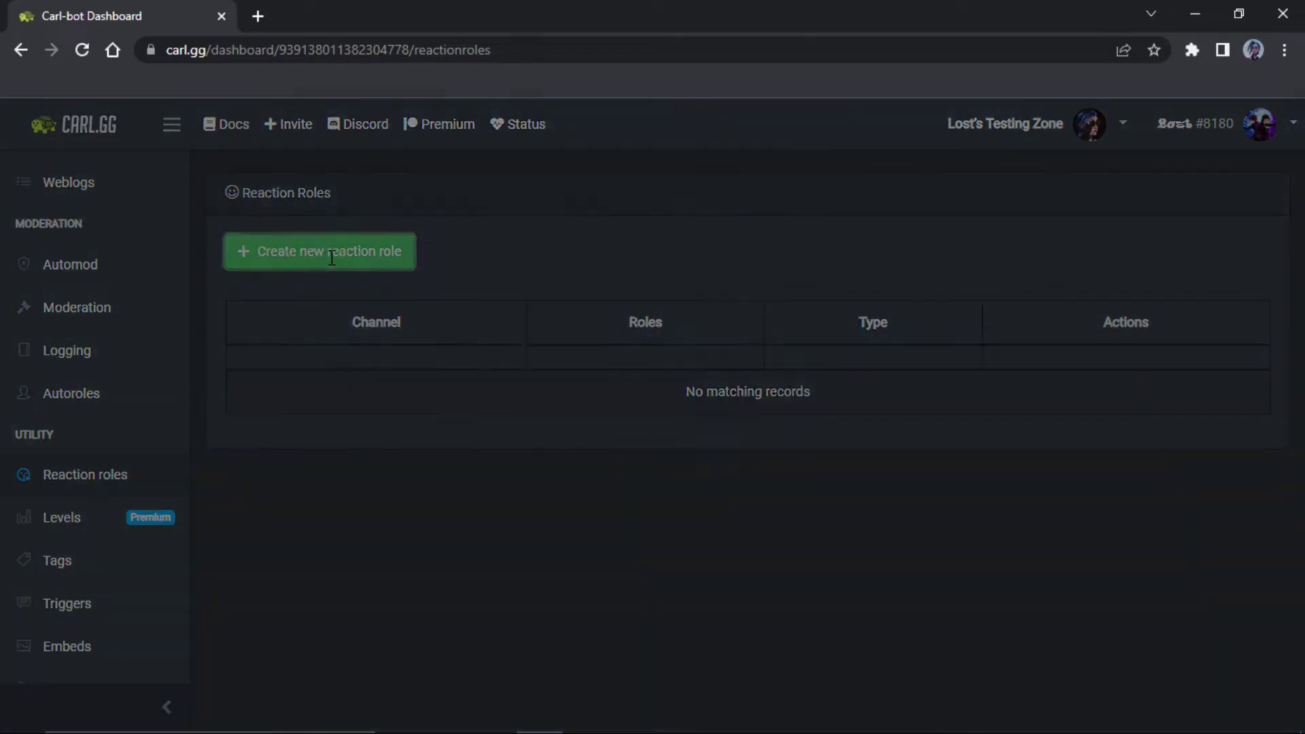
{"action": "left_click", "coordinate": [394, 259]}
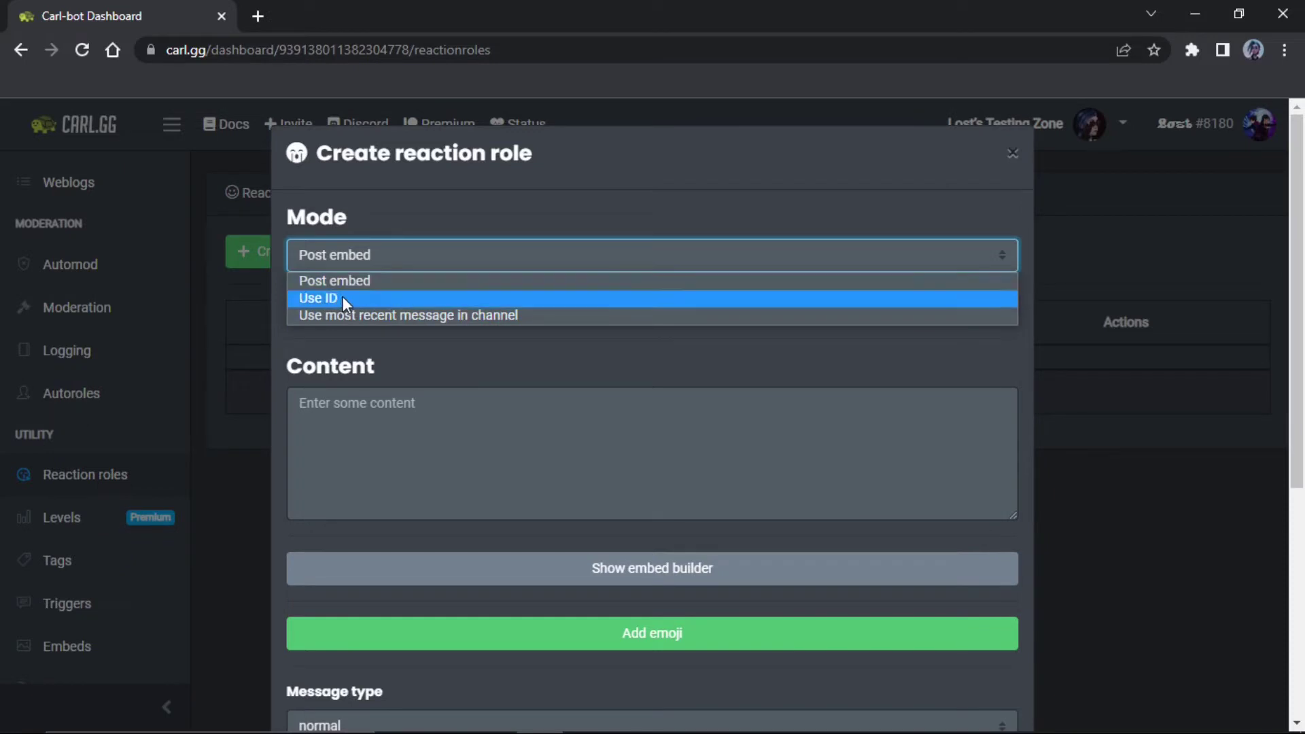
{"action": "left_click", "coordinate": [517, 195]}
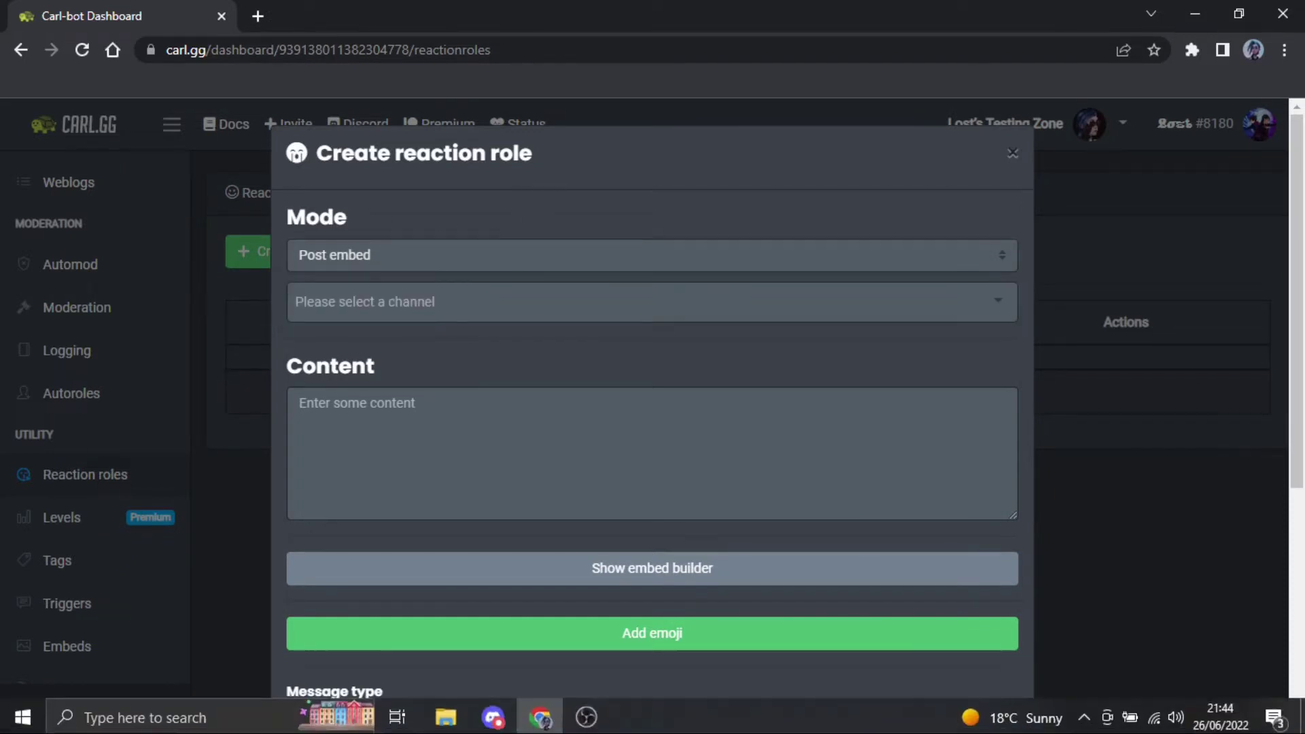
{"action": "left_click", "coordinate": [496, 714]}
{"action": "right_click", "coordinate": [565, 599]}
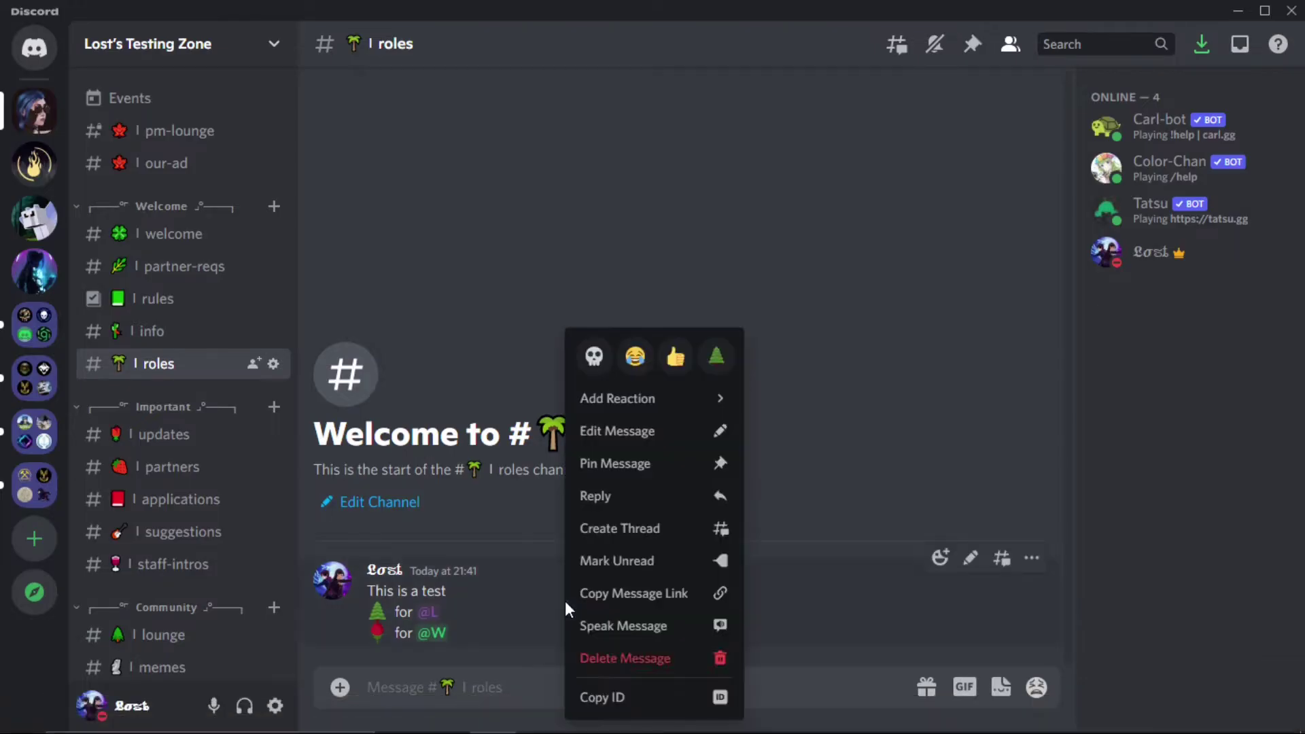
{"action": "left_click", "coordinate": [817, 602]}
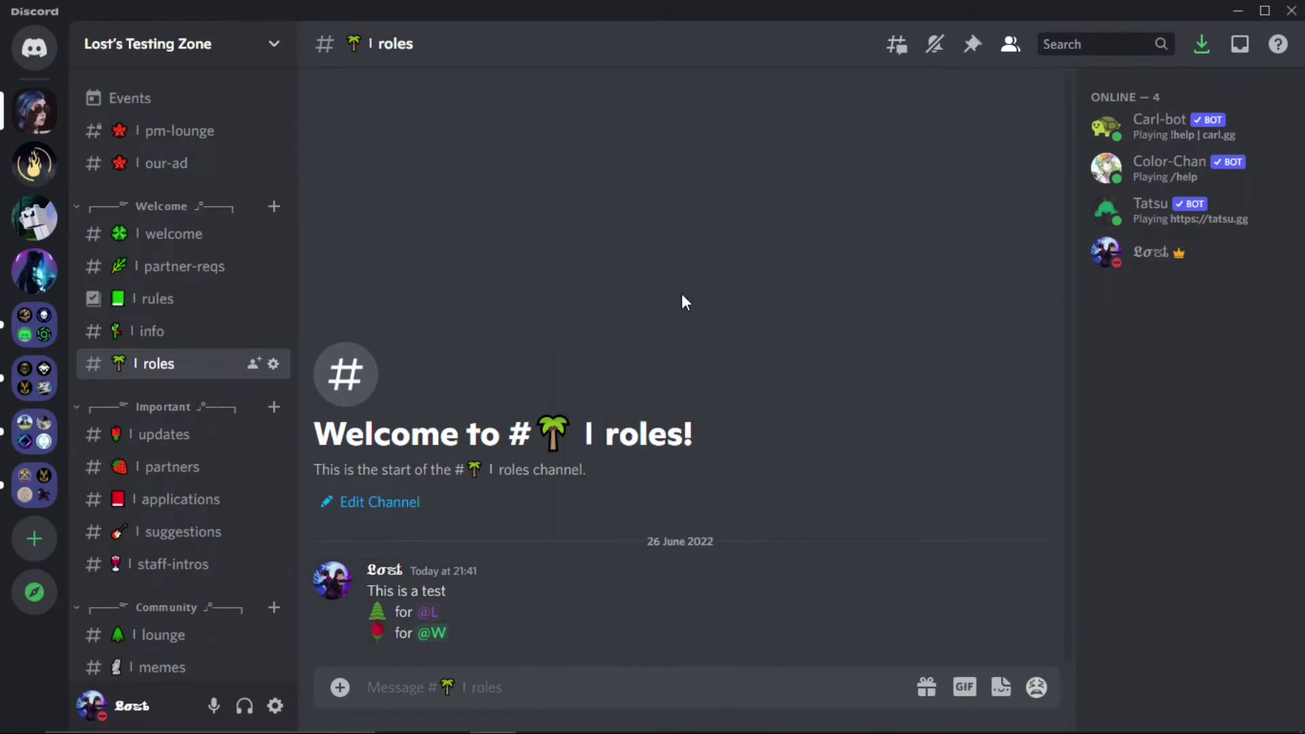
{"action": "right_click", "coordinate": [534, 629]}
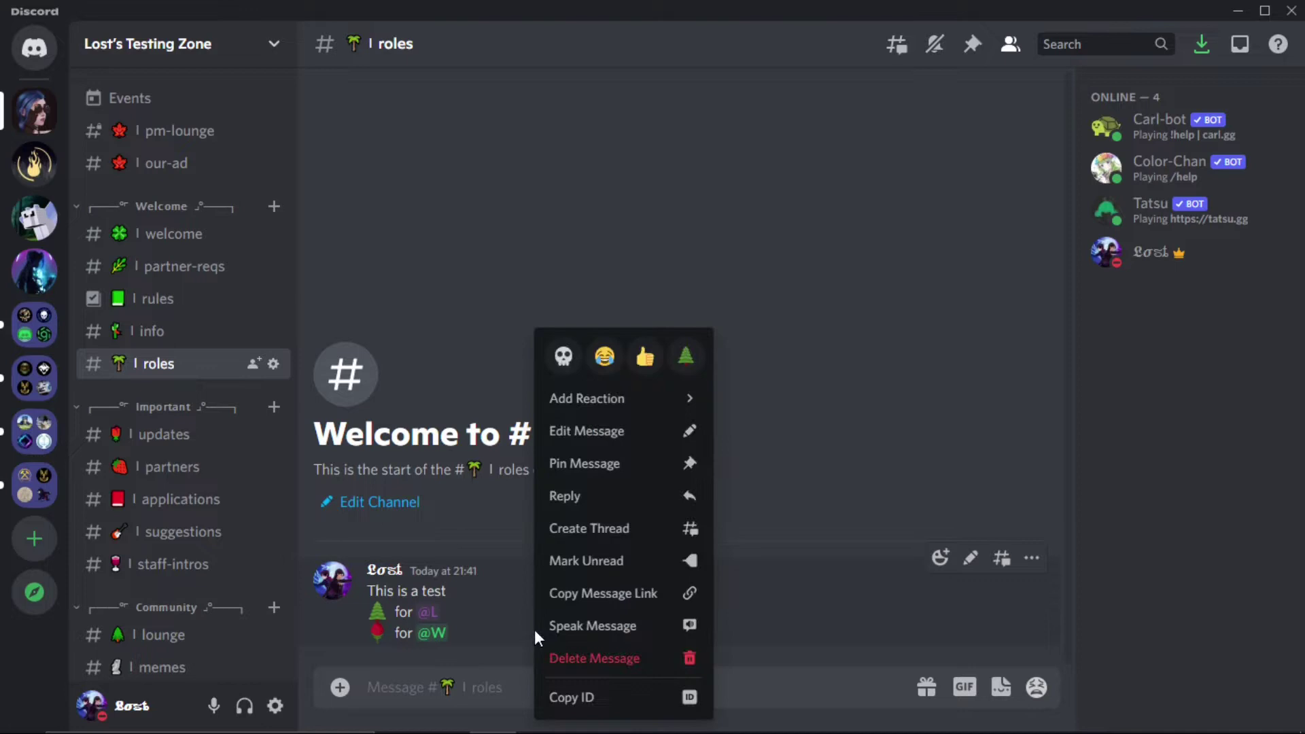
{"action": "left_click", "coordinate": [804, 469]}
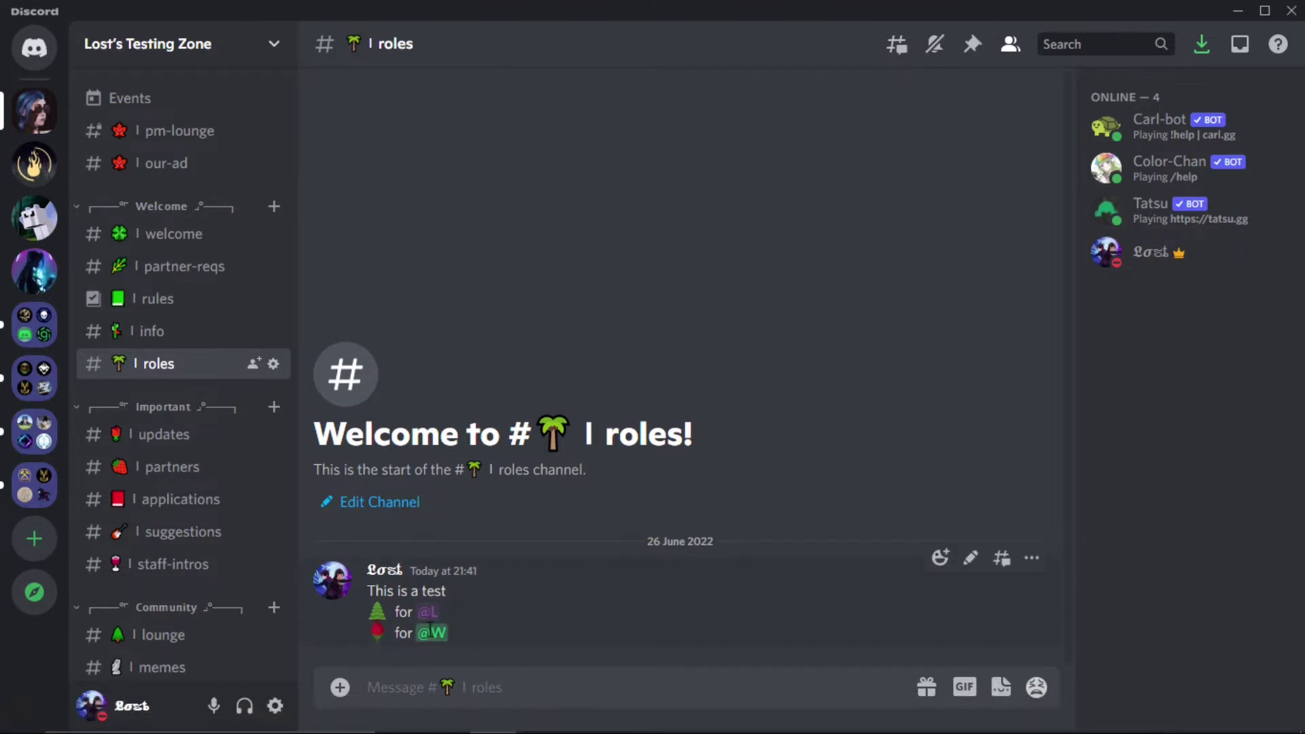
{"action": "left_click", "coordinate": [540, 723]}
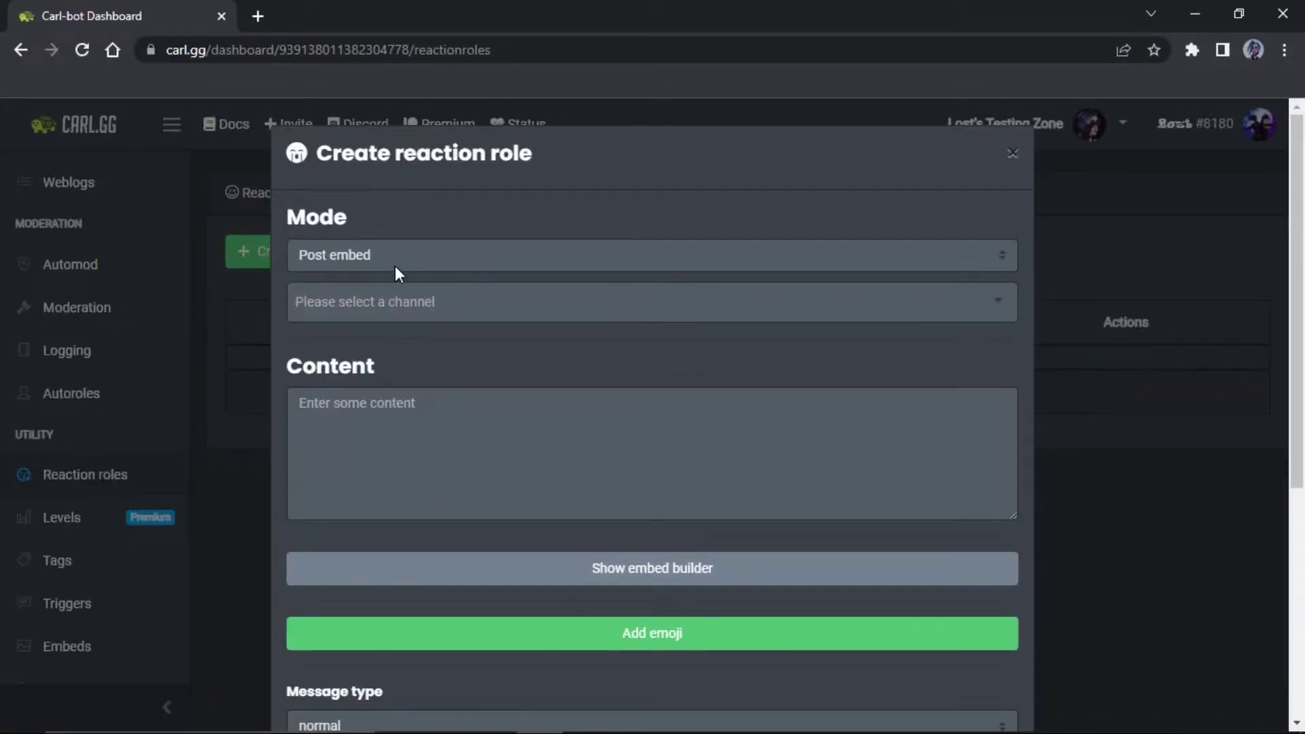
Switch to Discord and copy the ID of the "This is a test" message in the roles channel.
{"action": "left_click", "coordinate": [493, 723]}
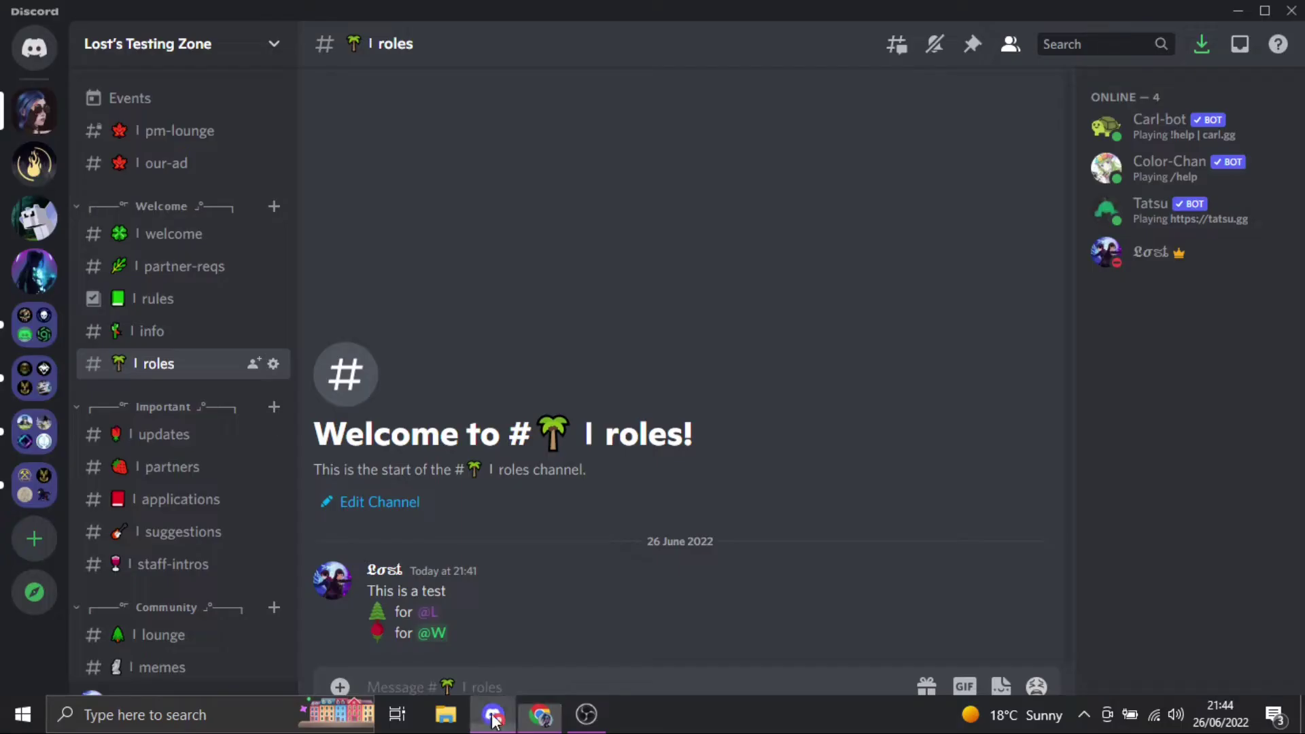
{"action": "right_click", "coordinate": [568, 588]}
{"action": "left_click", "coordinate": [656, 696]}
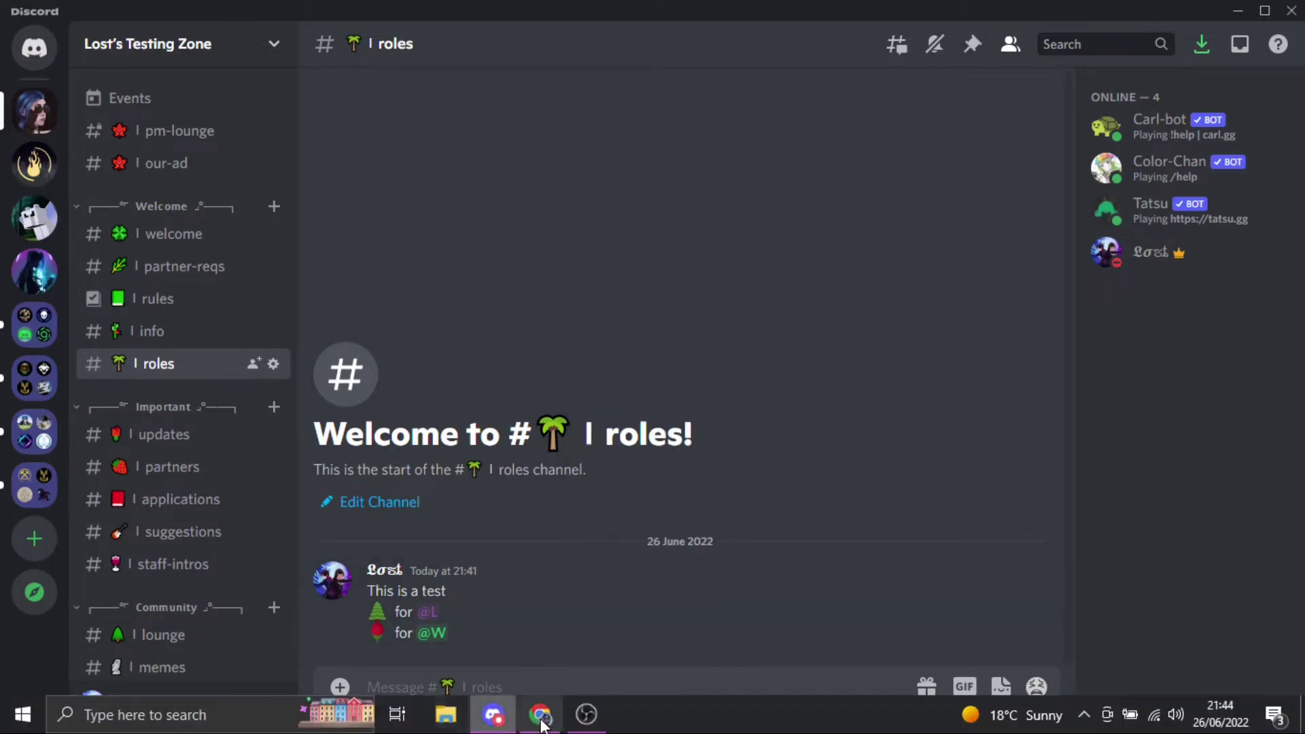
Back in the Carl-bot dashboard, set the reaction role's mode to Use ID and paste the copied message ID.
{"action": "left_click", "coordinate": [542, 715]}
{"action": "left_click", "coordinate": [417, 264]}
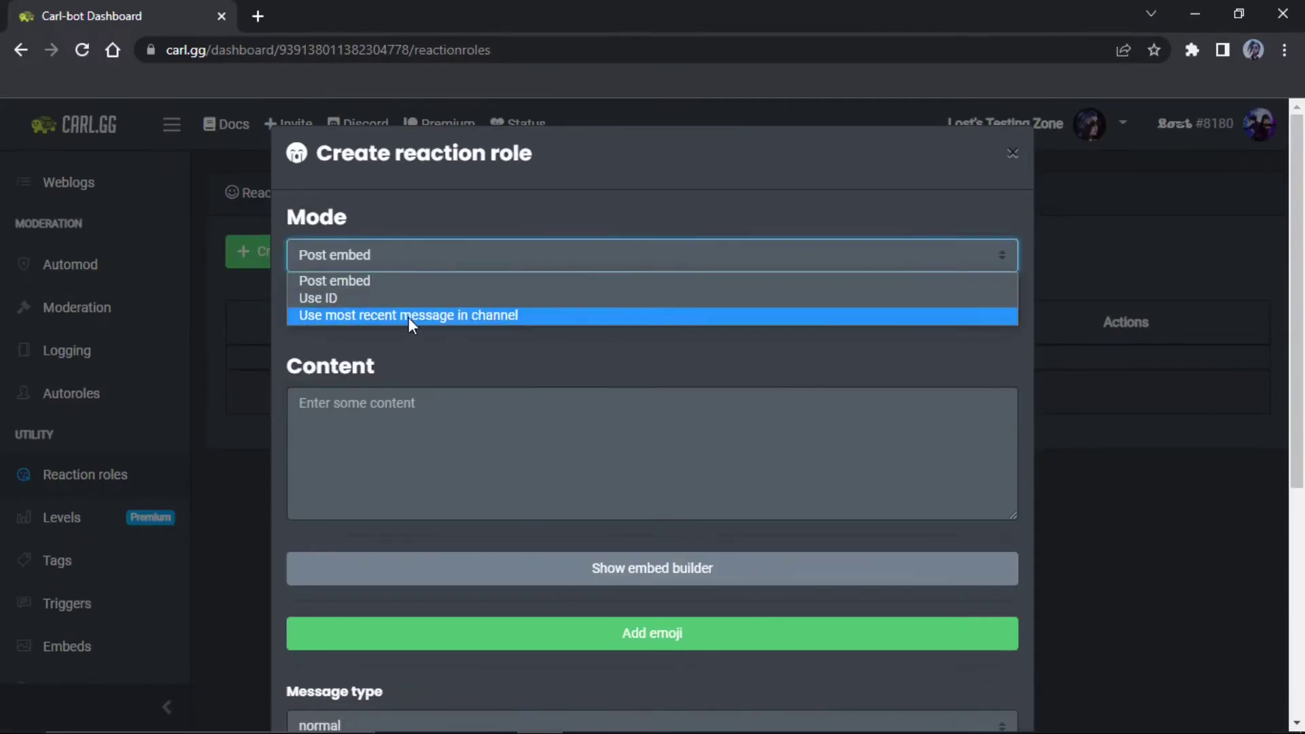
{"action": "left_click", "coordinate": [402, 299]}
{"action": "right_click", "coordinate": [429, 297]}
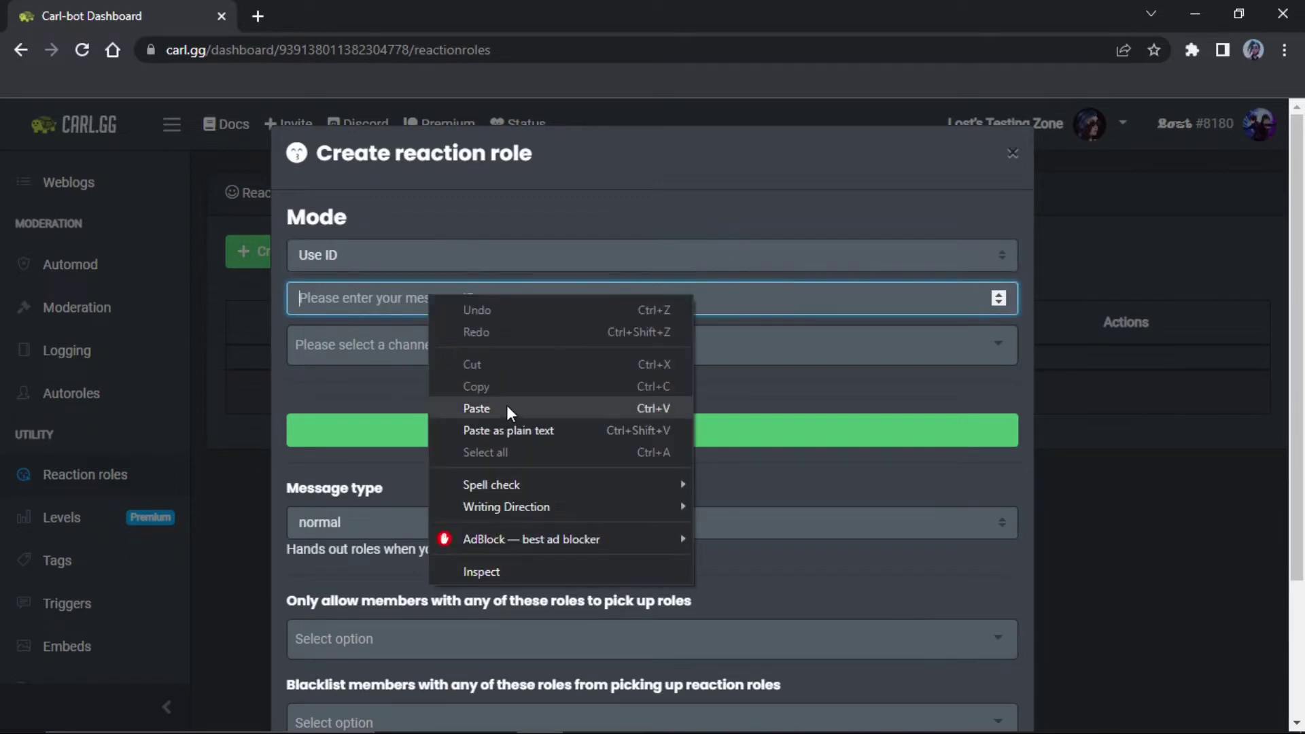
{"action": "left_click", "coordinate": [507, 408]}
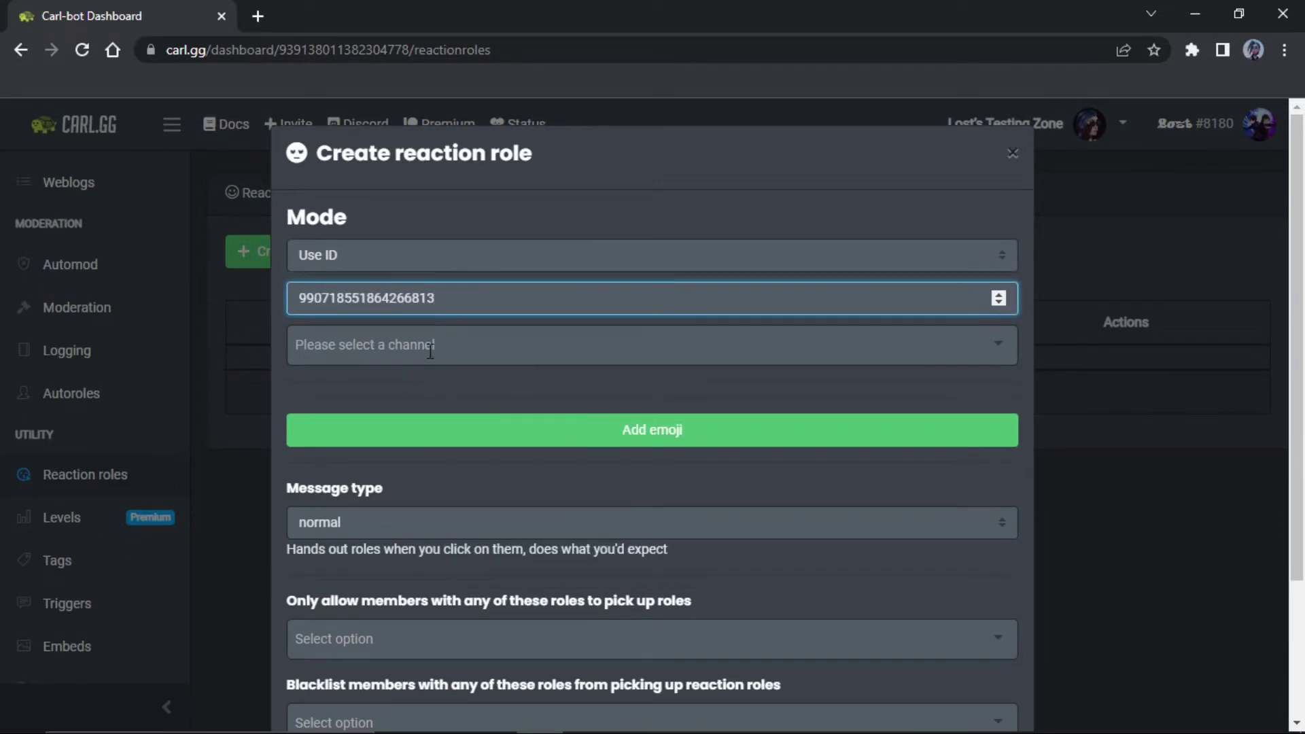
Search the channel list for "role" and choose the roles channel for the reaction role.
{"action": "left_click", "coordinate": [664, 350]}
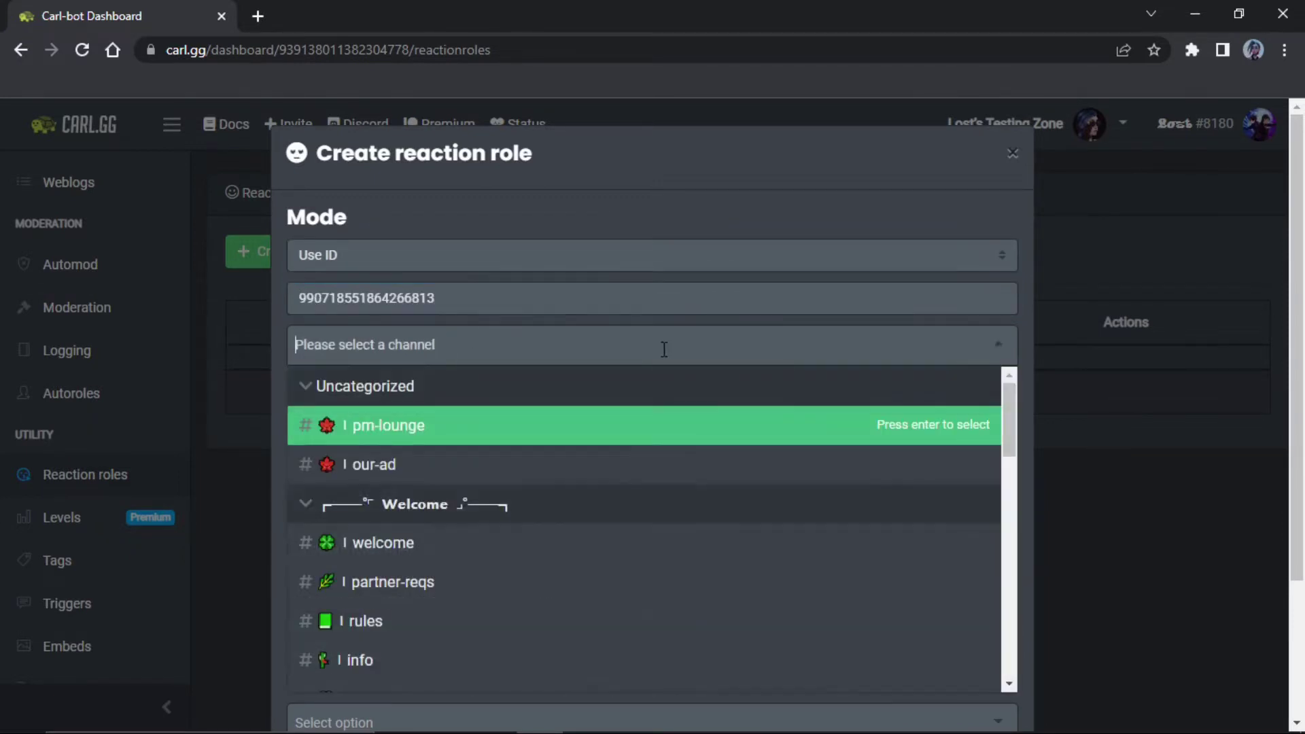
{"action": "type", "text": "role"}
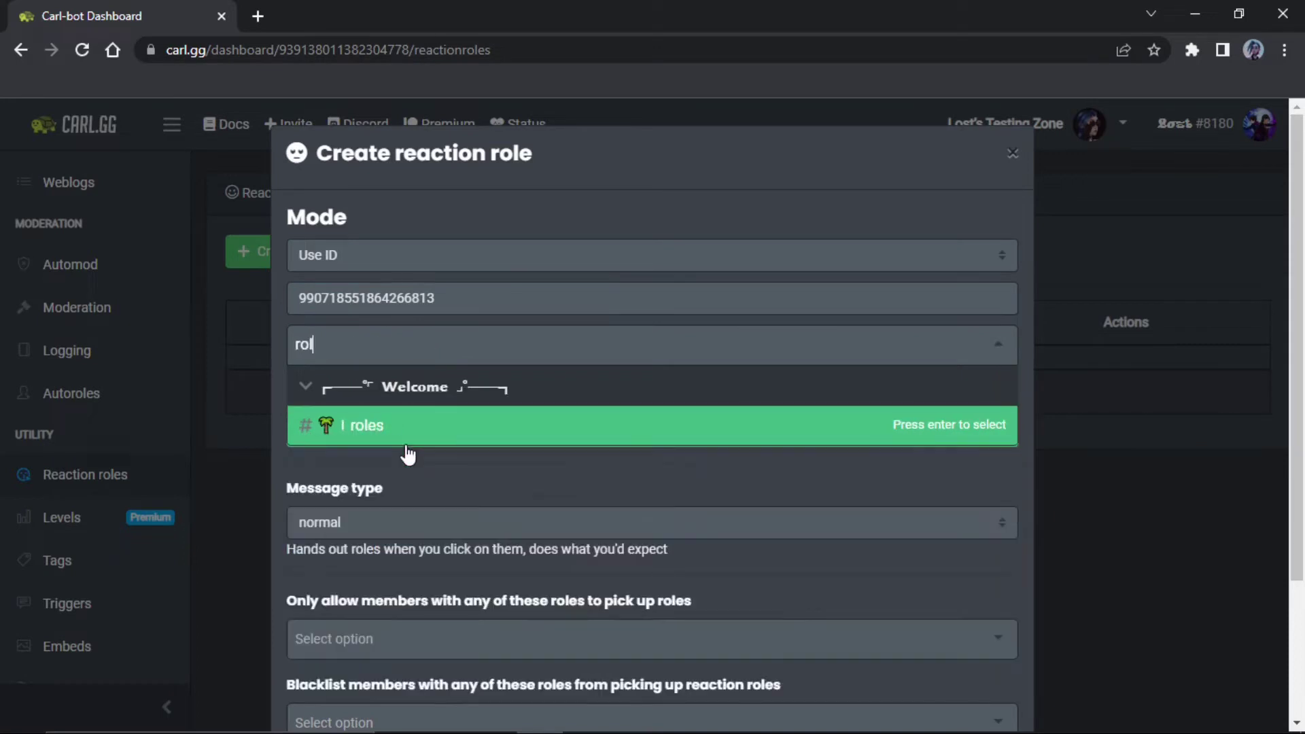
{"action": "left_click", "coordinate": [396, 426]}
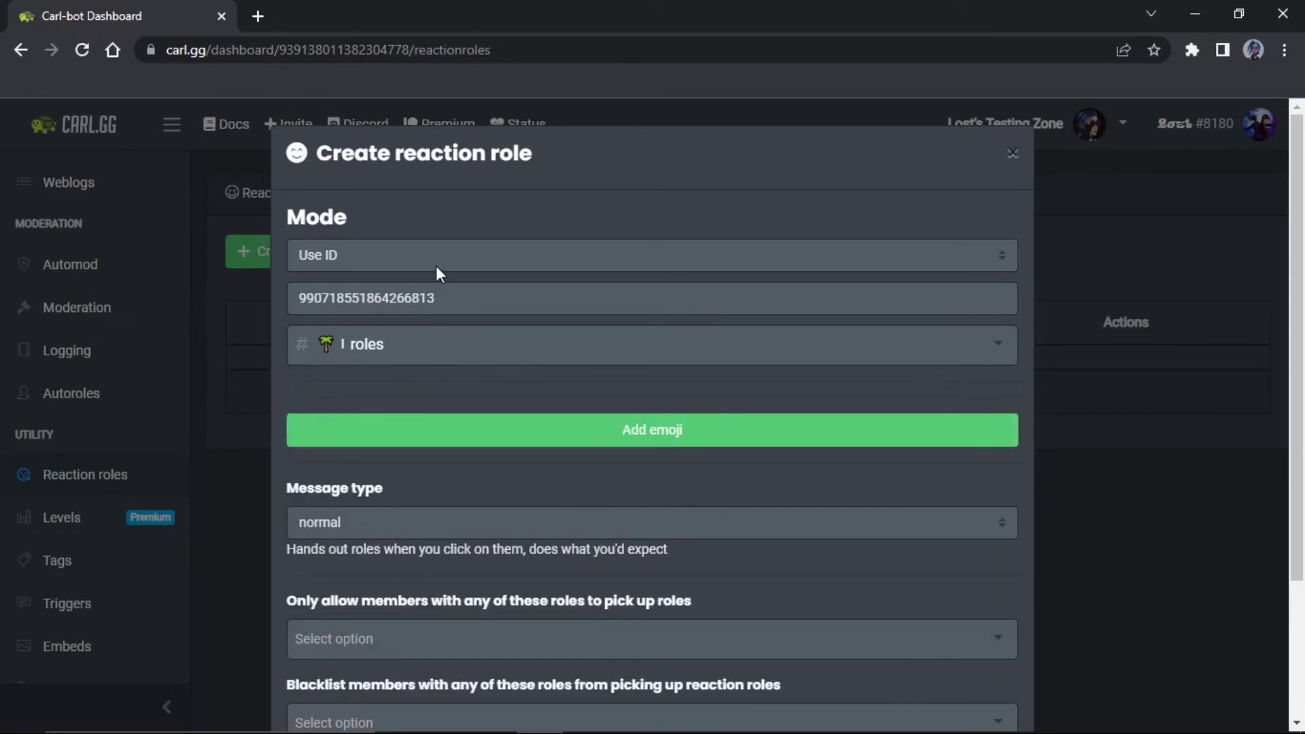
Check the emojis in the Discord message, add the evergreen tree emoji to the reaction role and assign it the role L.
{"action": "left_click", "coordinate": [446, 431]}
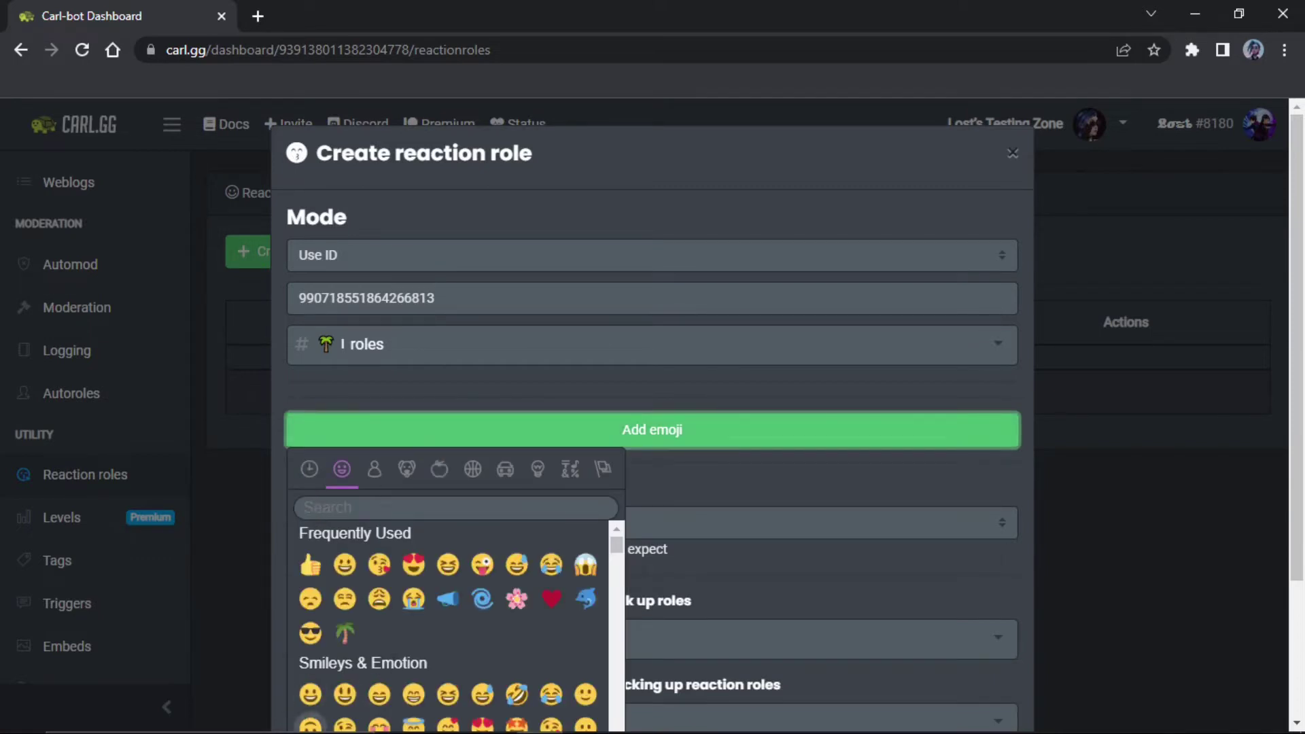
{"action": "left_click", "coordinate": [493, 719]}
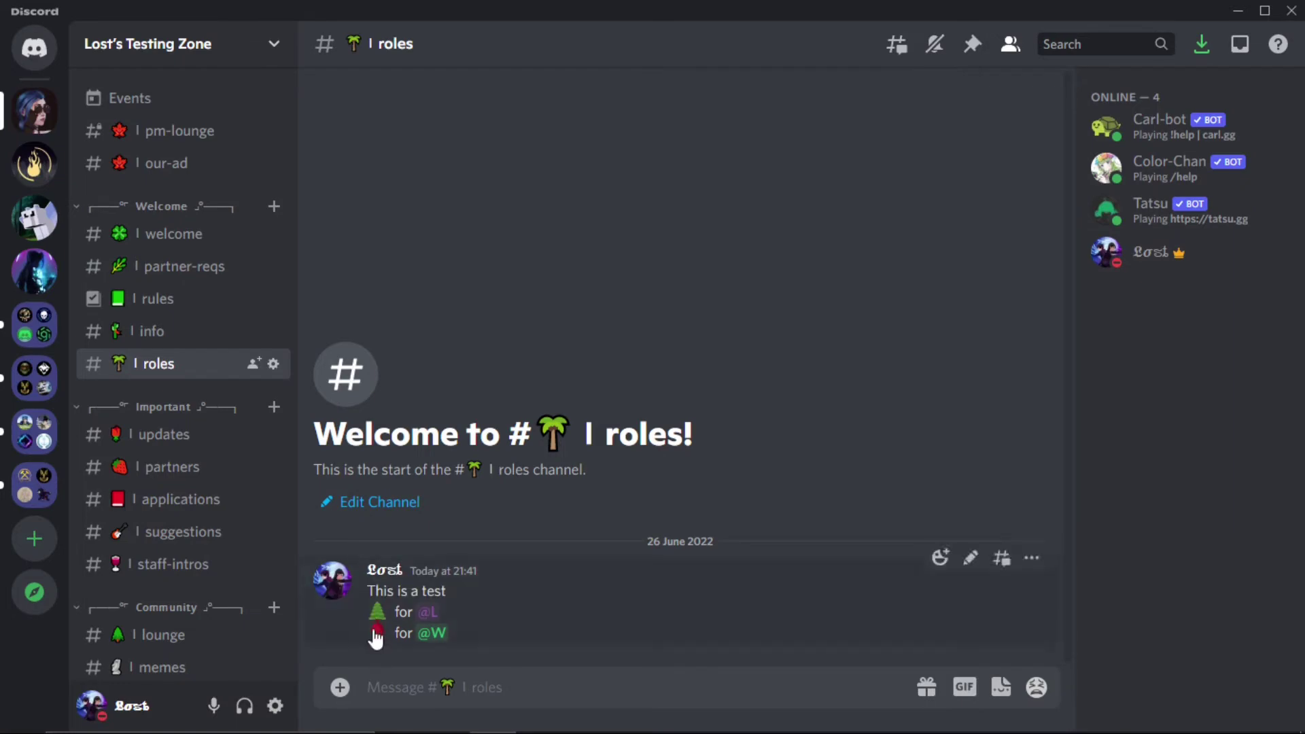
{"action": "mouse_move", "coordinate": [581, 726]}
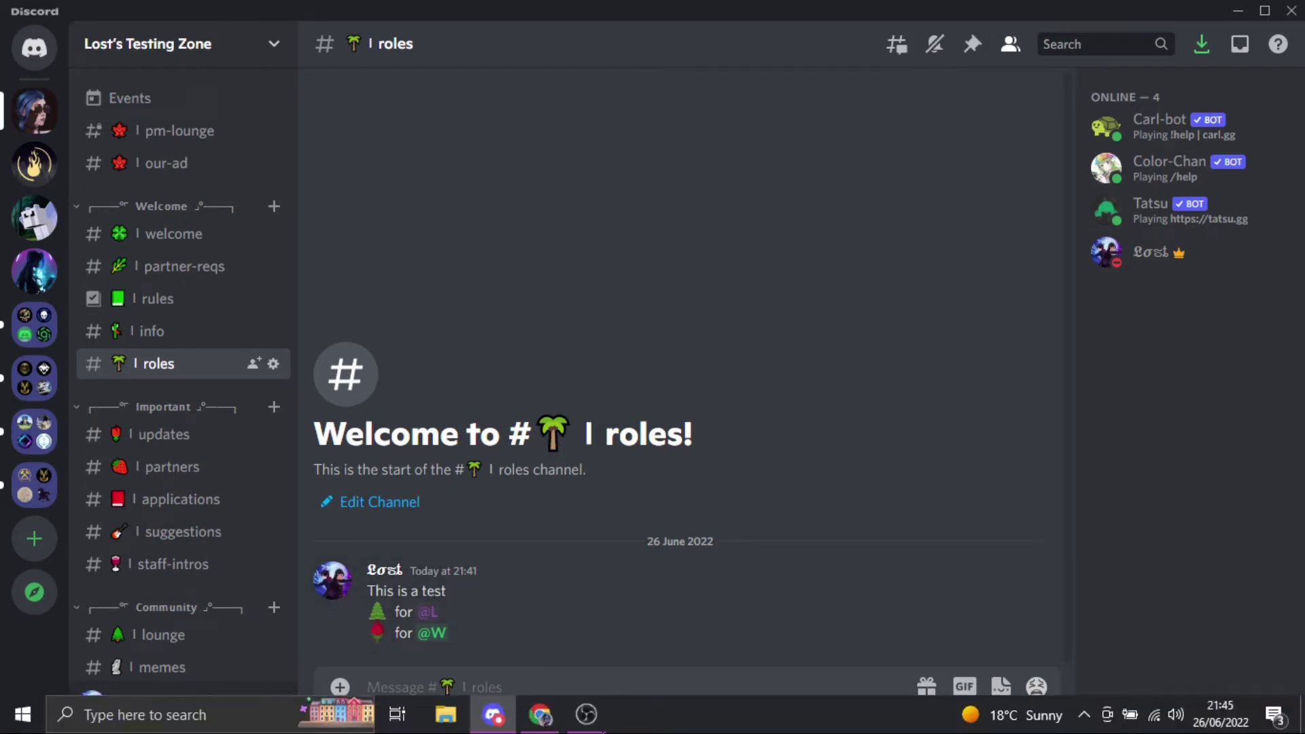
{"action": "left_click", "coordinate": [539, 719]}
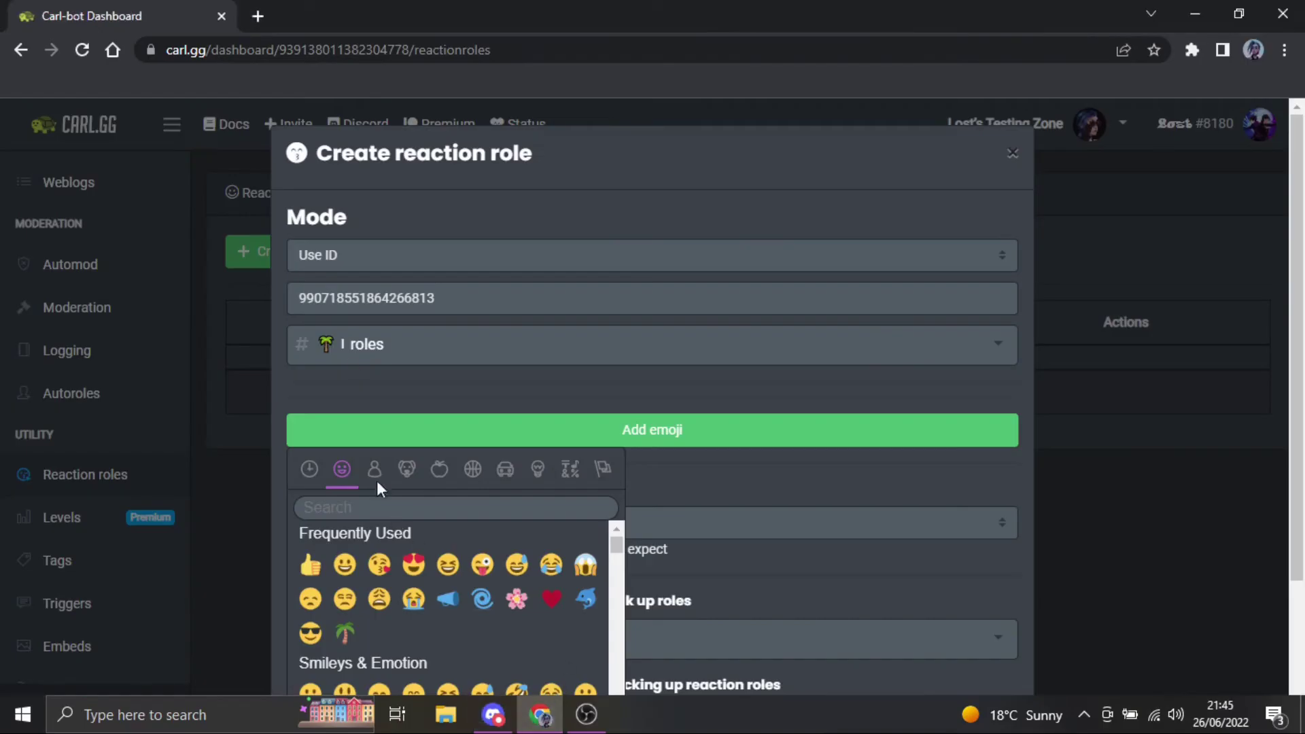
{"action": "left_click", "coordinate": [346, 503]}
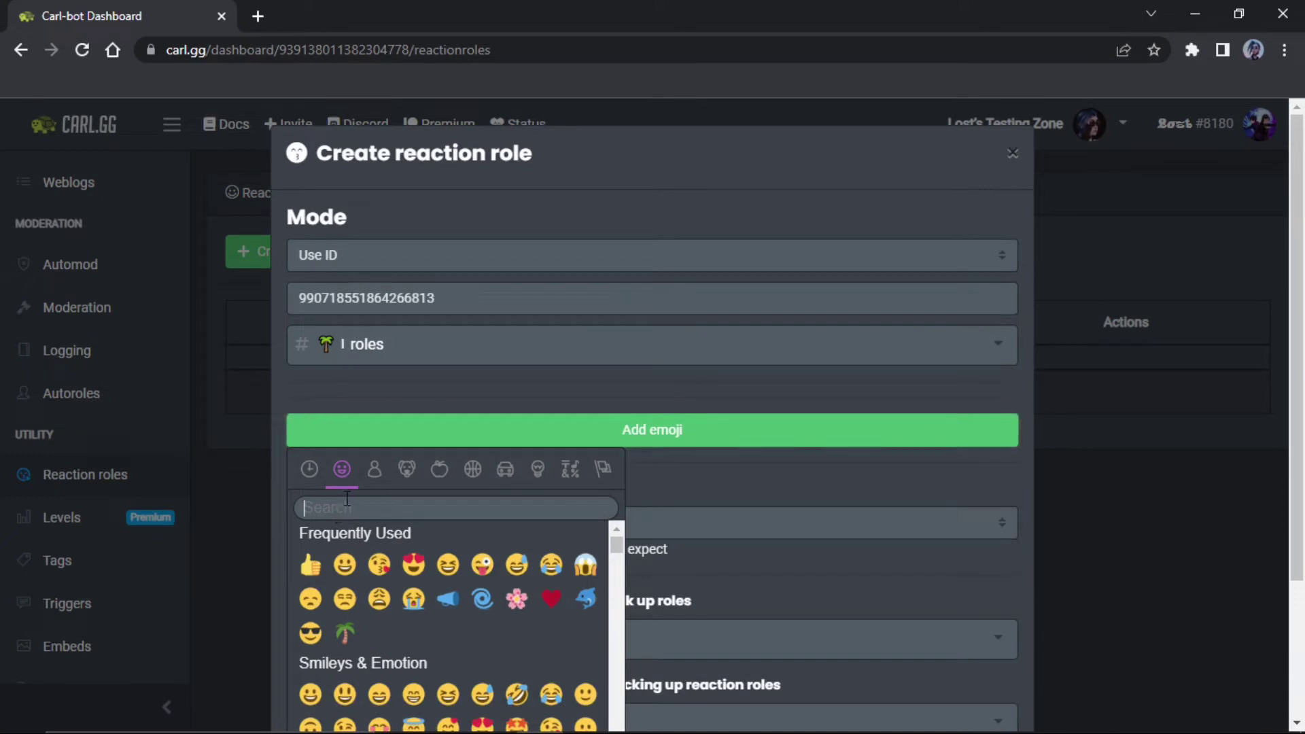
{"action": "type", "text": "tree"}
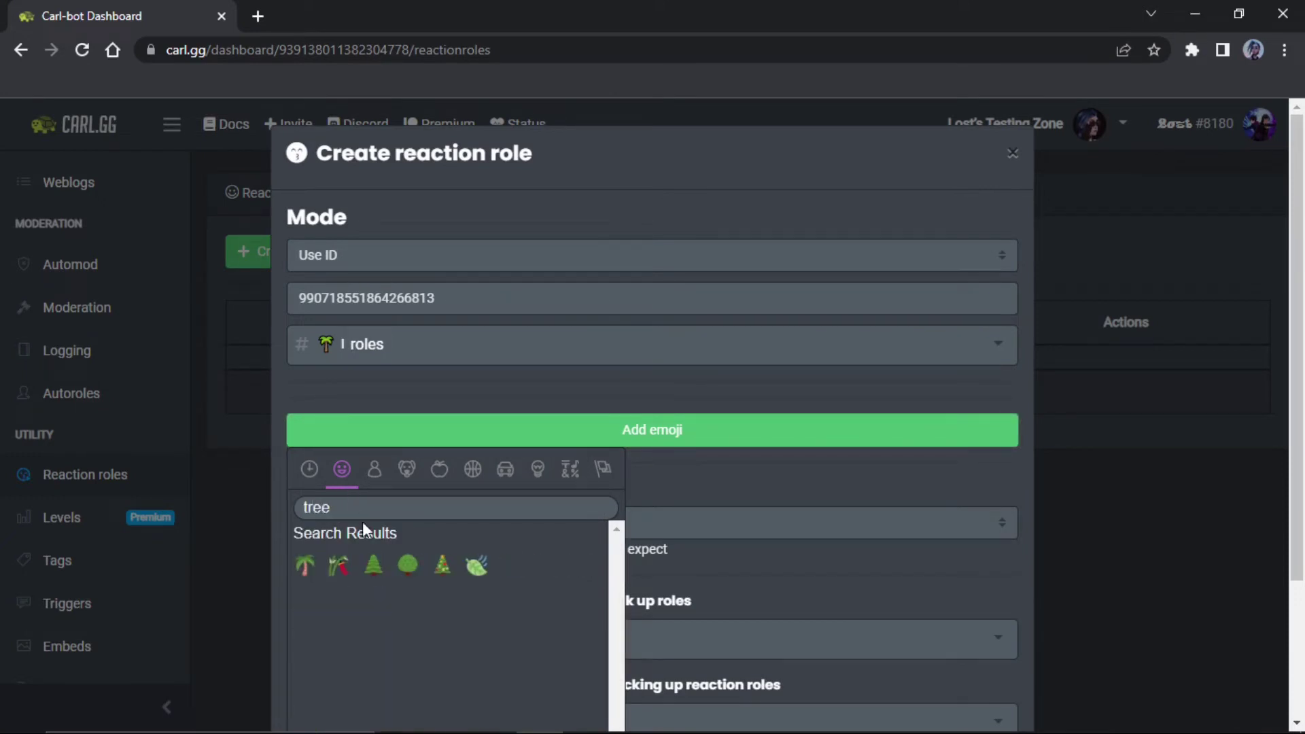
{"action": "left_click", "coordinate": [373, 565]}
{"action": "left_click", "coordinate": [371, 469]}
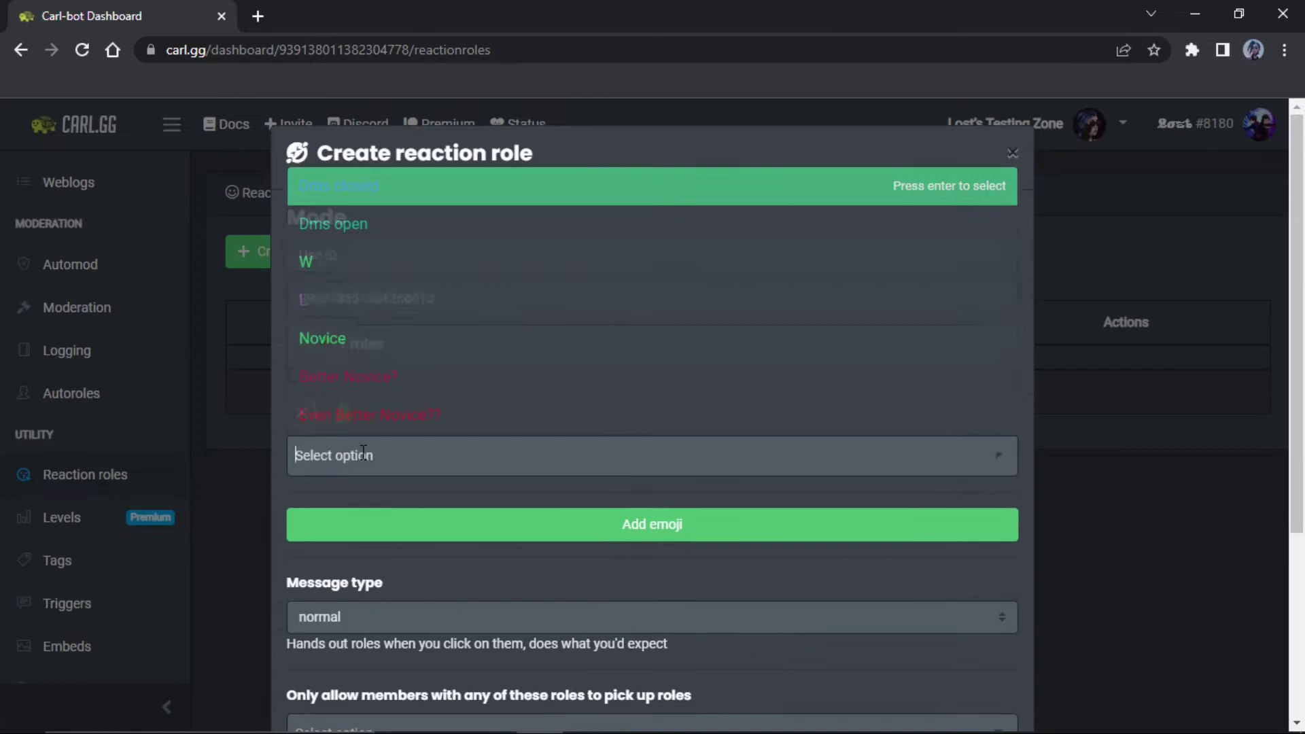
{"action": "left_click", "coordinate": [355, 299]}
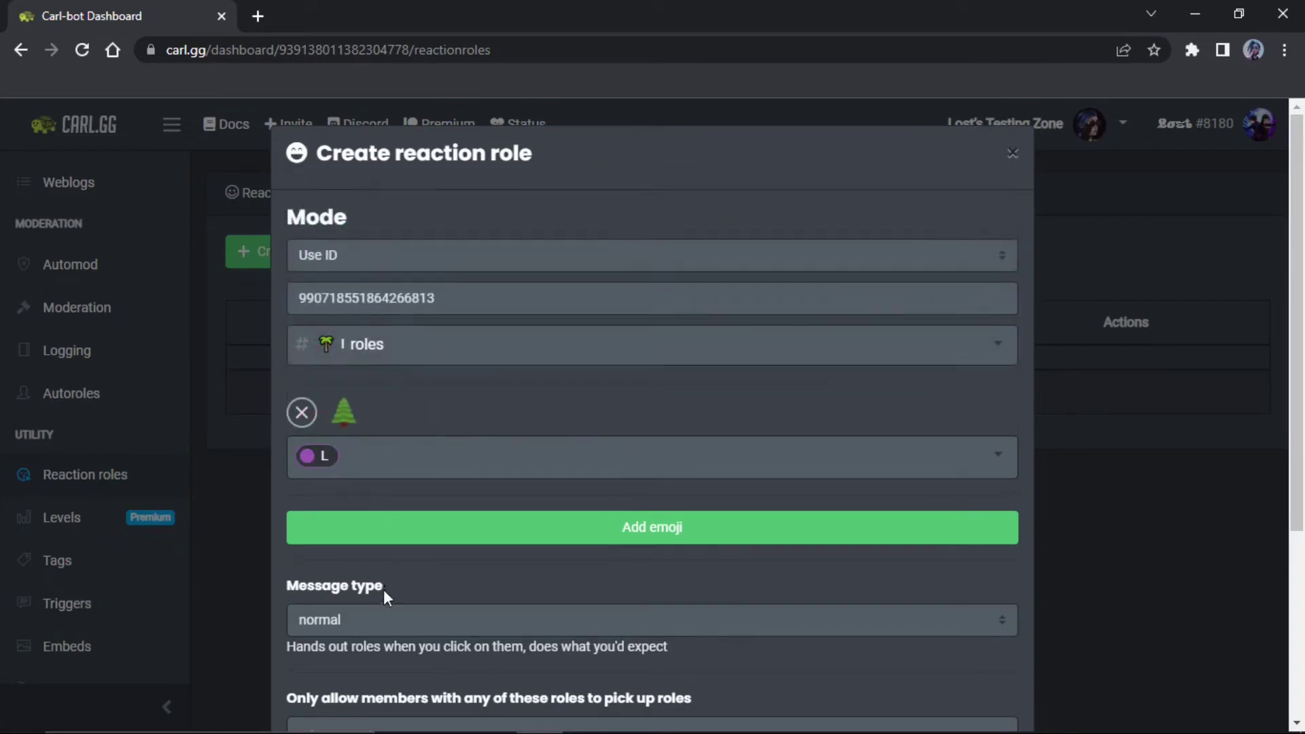
Check the second emoji in the Discord message, add the rose emoji to the reaction role and assign it the role W.
{"action": "left_click", "coordinate": [384, 537]}
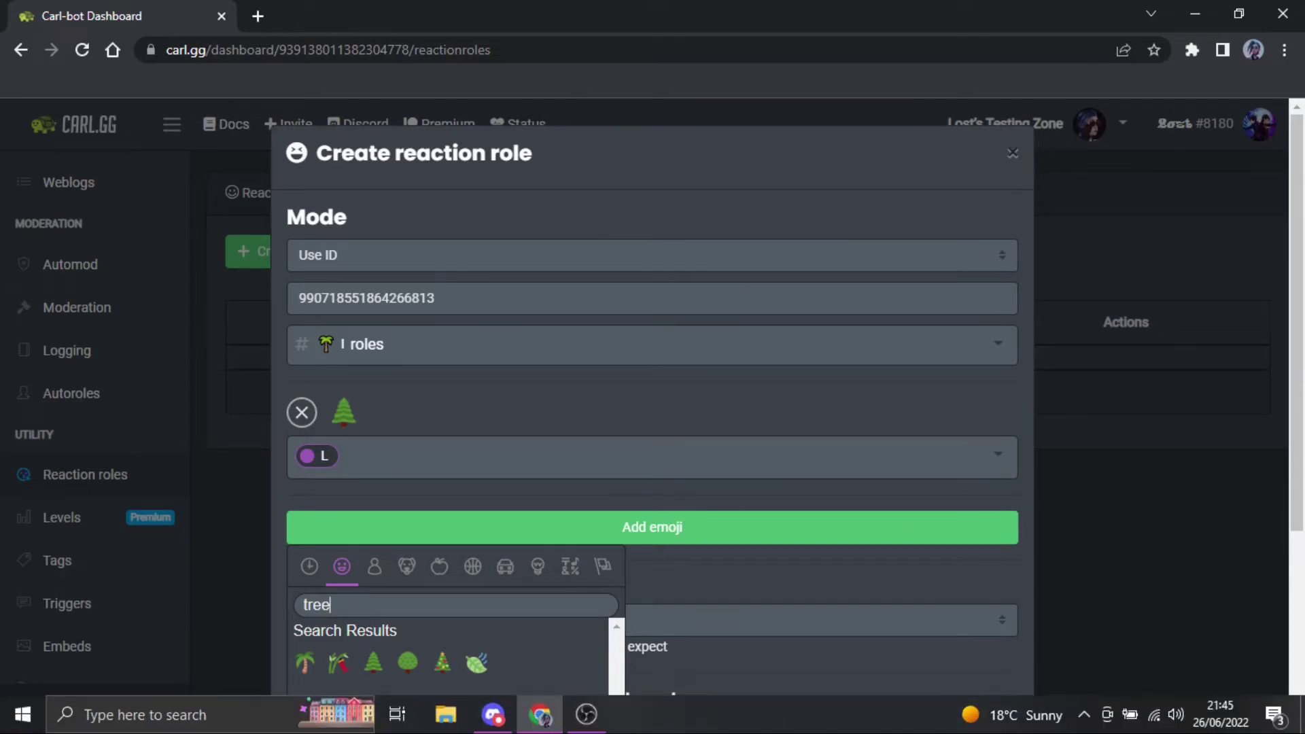
{"action": "left_click", "coordinate": [490, 719]}
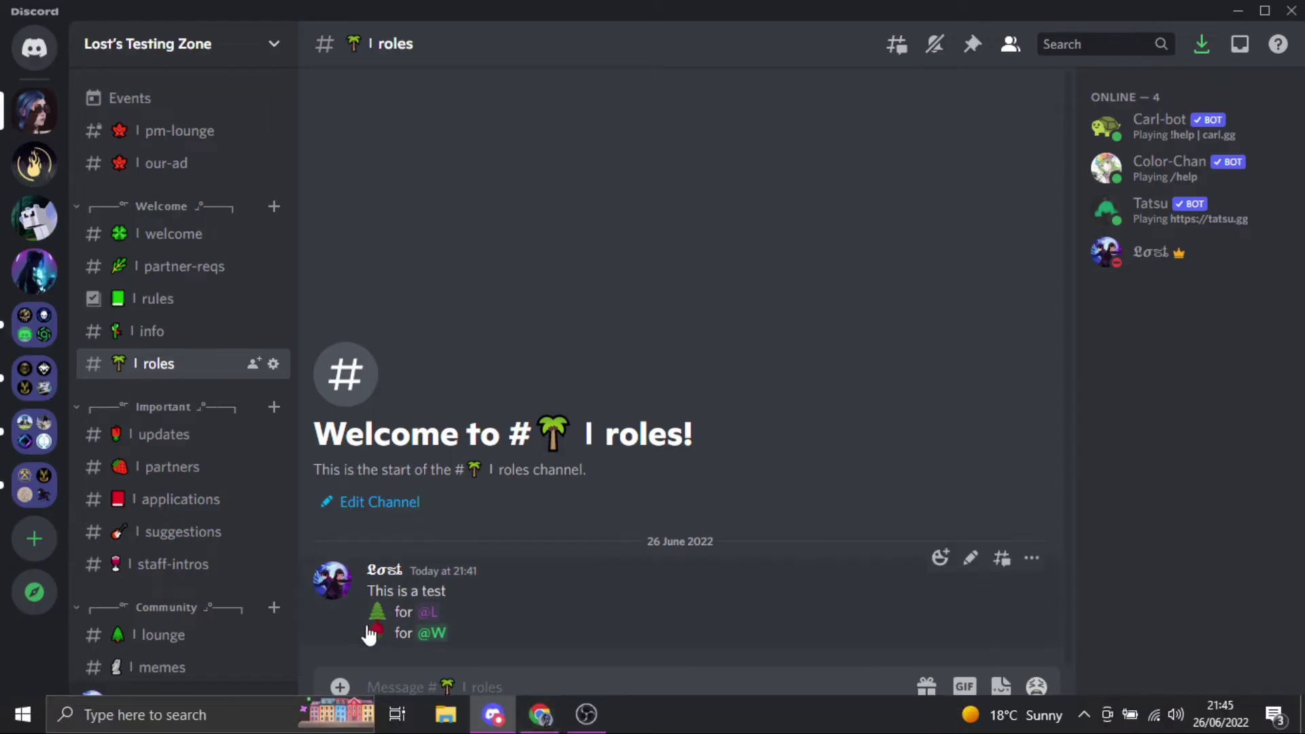
{"action": "mouse_move", "coordinate": [489, 730]}
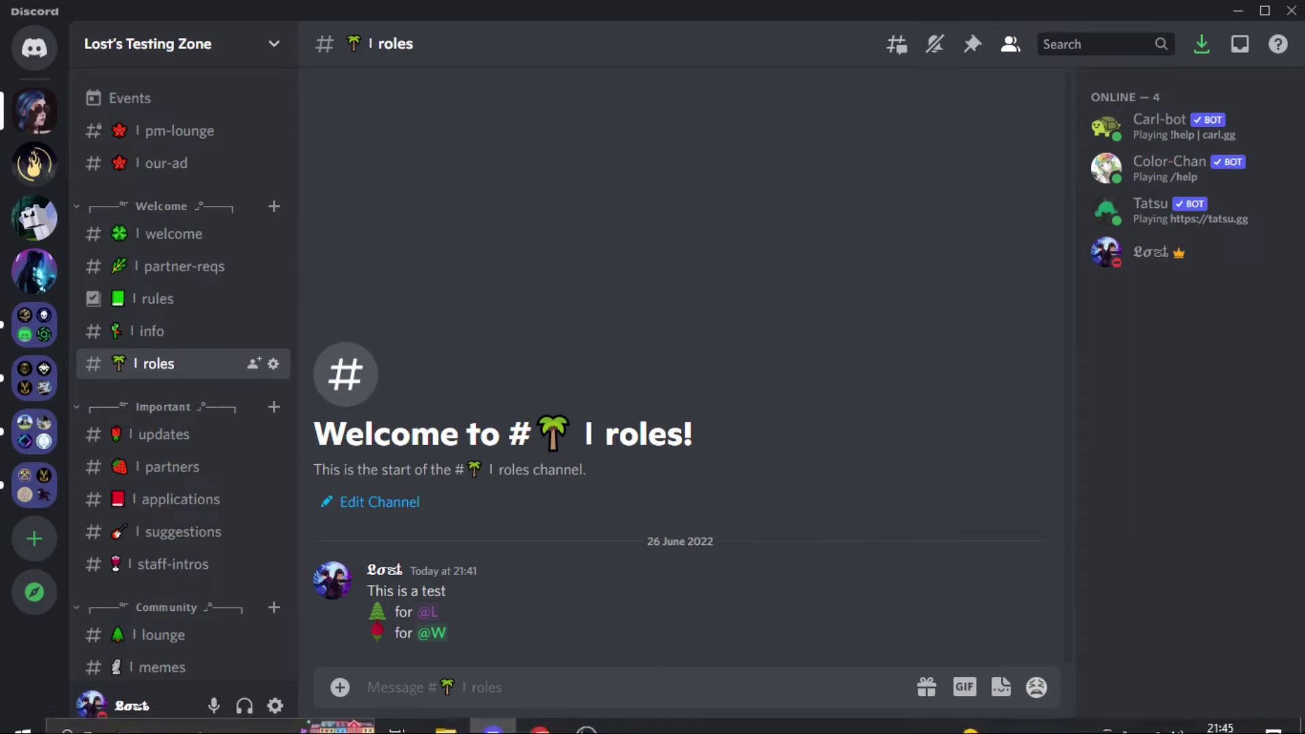
{"action": "left_click", "coordinate": [552, 722]}
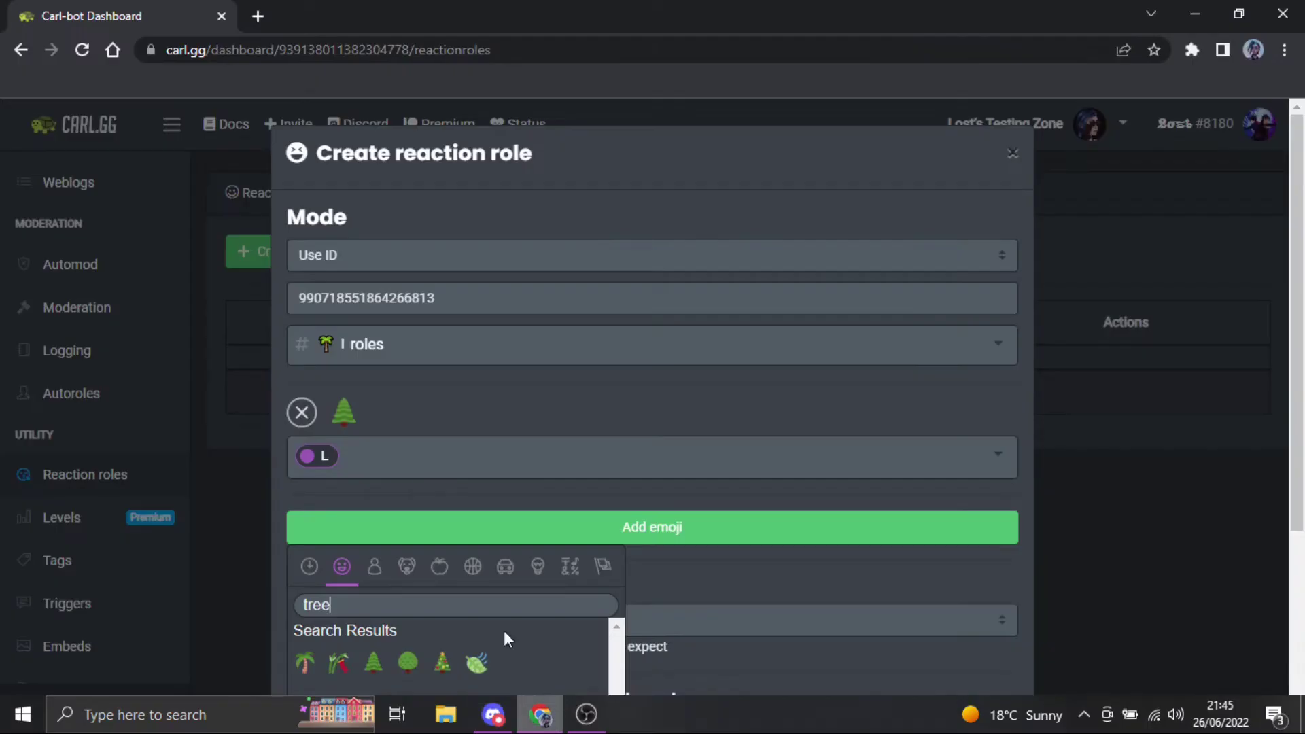
{"action": "left_click", "coordinate": [356, 538]}
{"action": "left_click", "coordinate": [365, 540]}
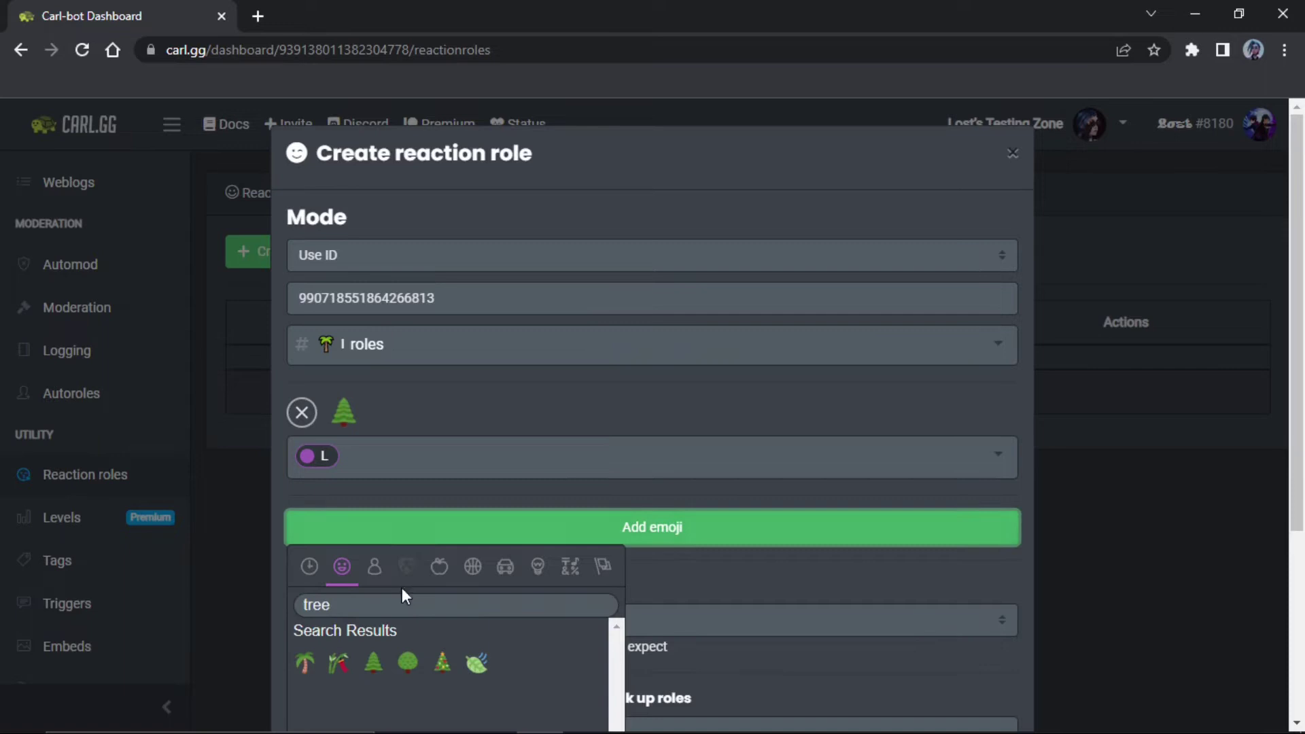
{"action": "key", "text": "BackSpace"}
{"action": "key", "text": "BackSpace"}
{"action": "key", "text": "BackSpace"}
{"action": "key", "text": "BackSpace"}
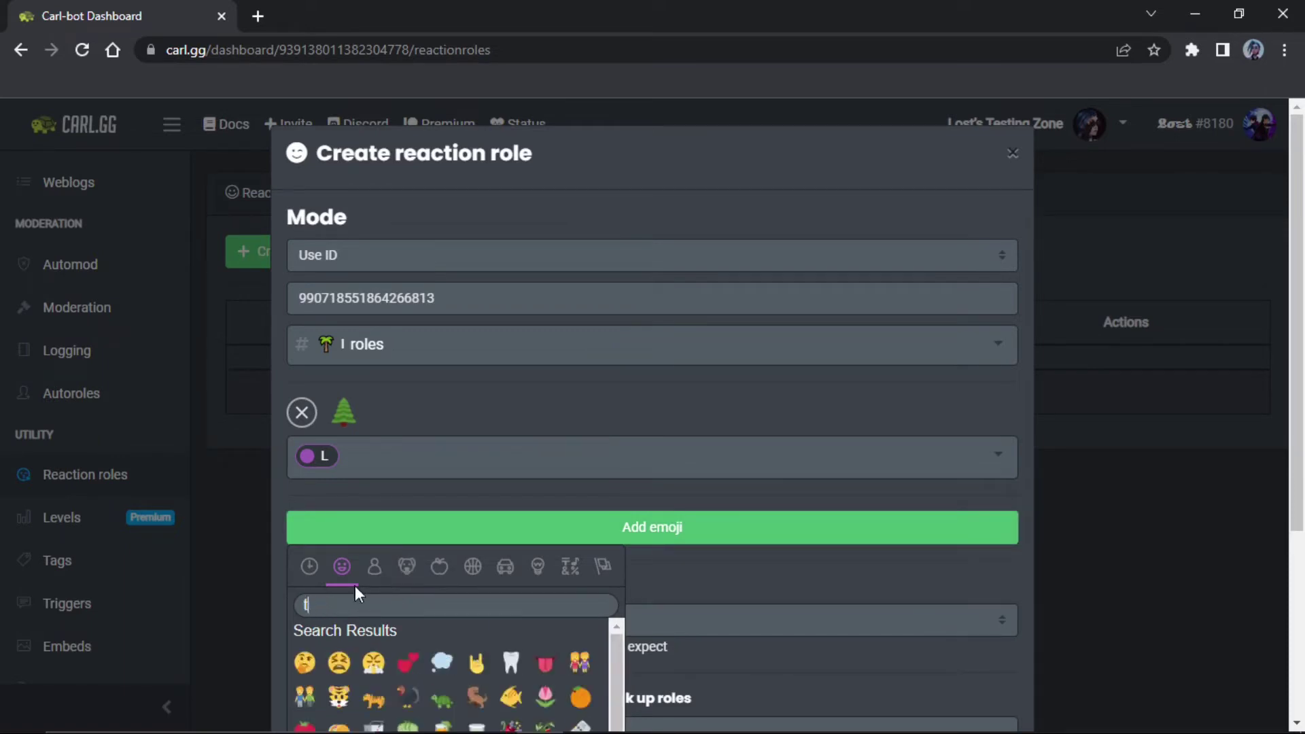
{"action": "type", "text": "rose"}
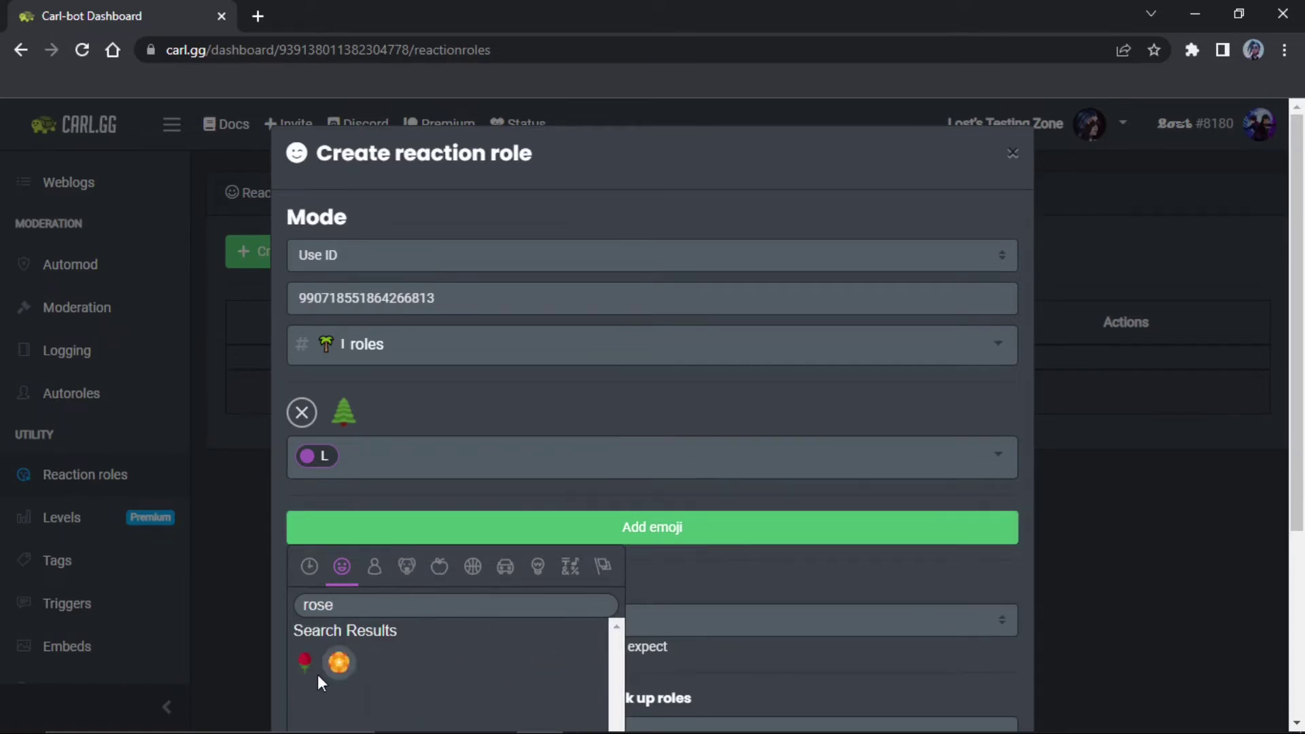
{"action": "left_click", "coordinate": [305, 661]}
{"action": "left_click", "coordinate": [387, 552]}
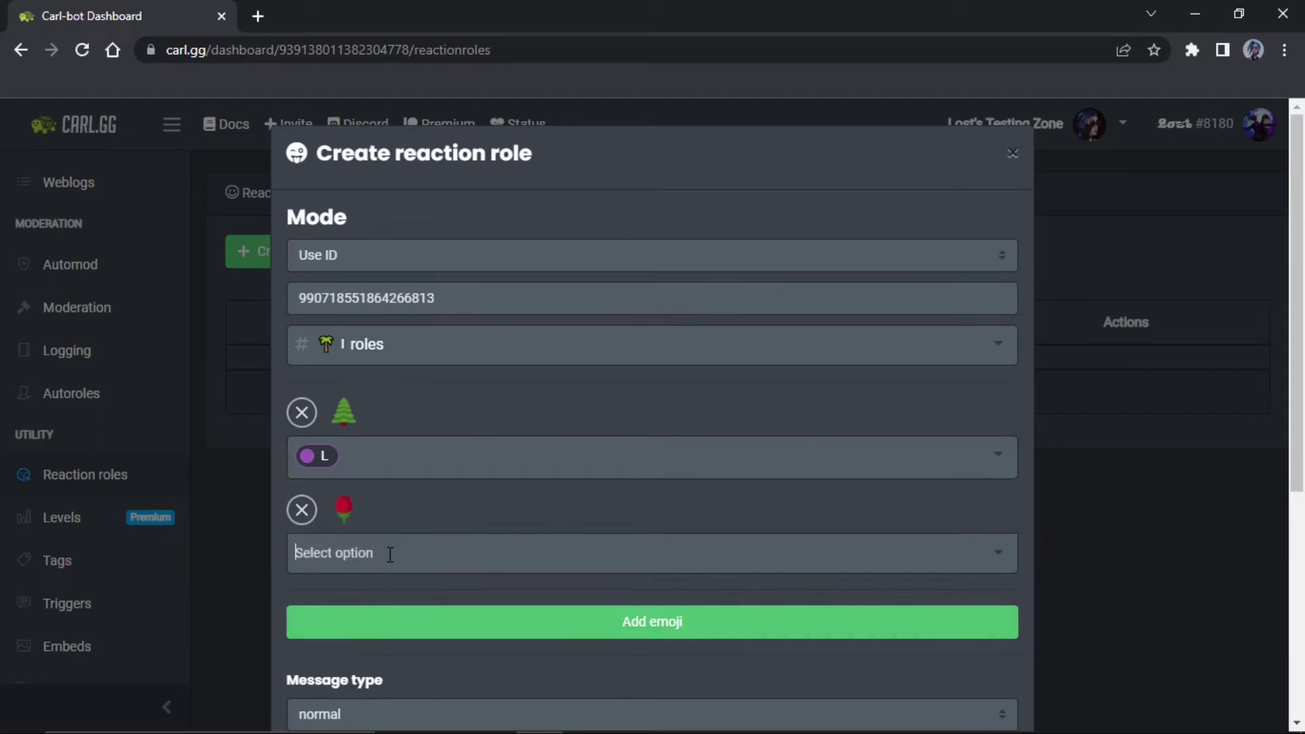
{"action": "left_click", "coordinate": [357, 374]}
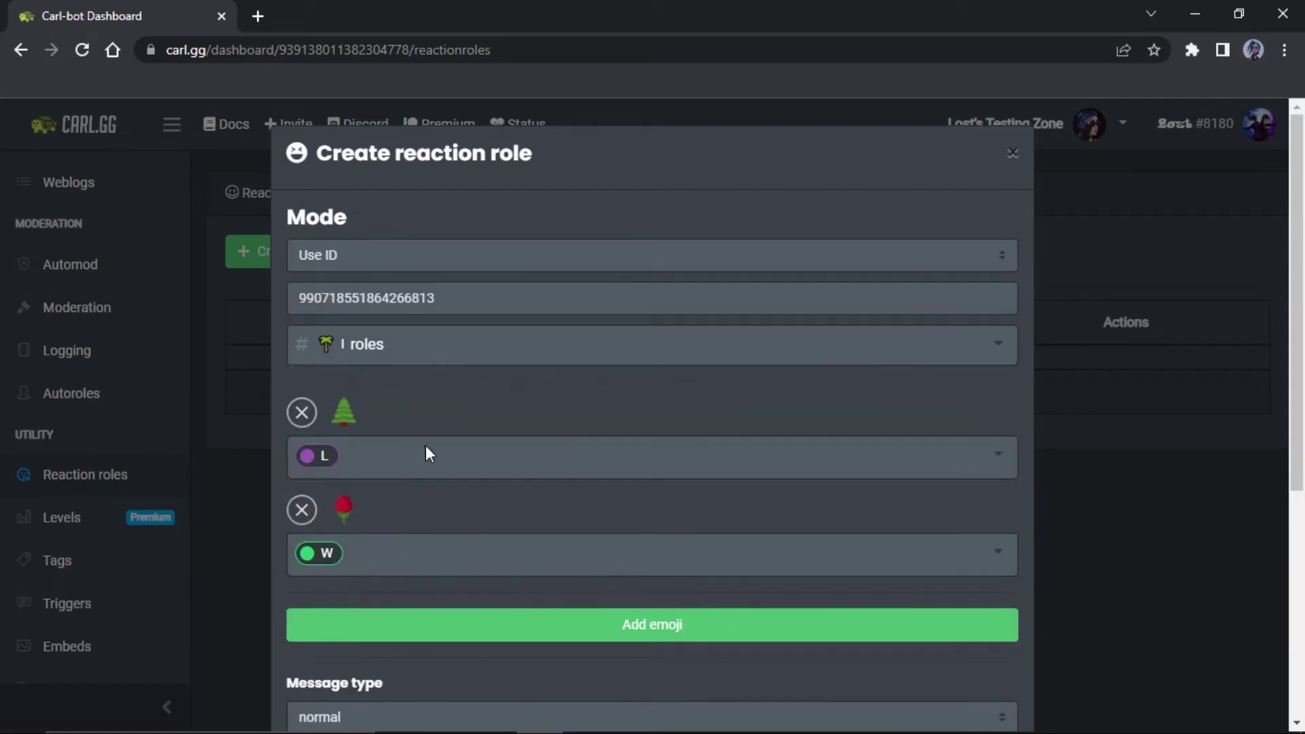
Set the reaction role's message type to unique and create the reaction role.
{"action": "scroll", "coordinate": [426, 448], "scroll_direction": "down", "scroll_amount": 5}
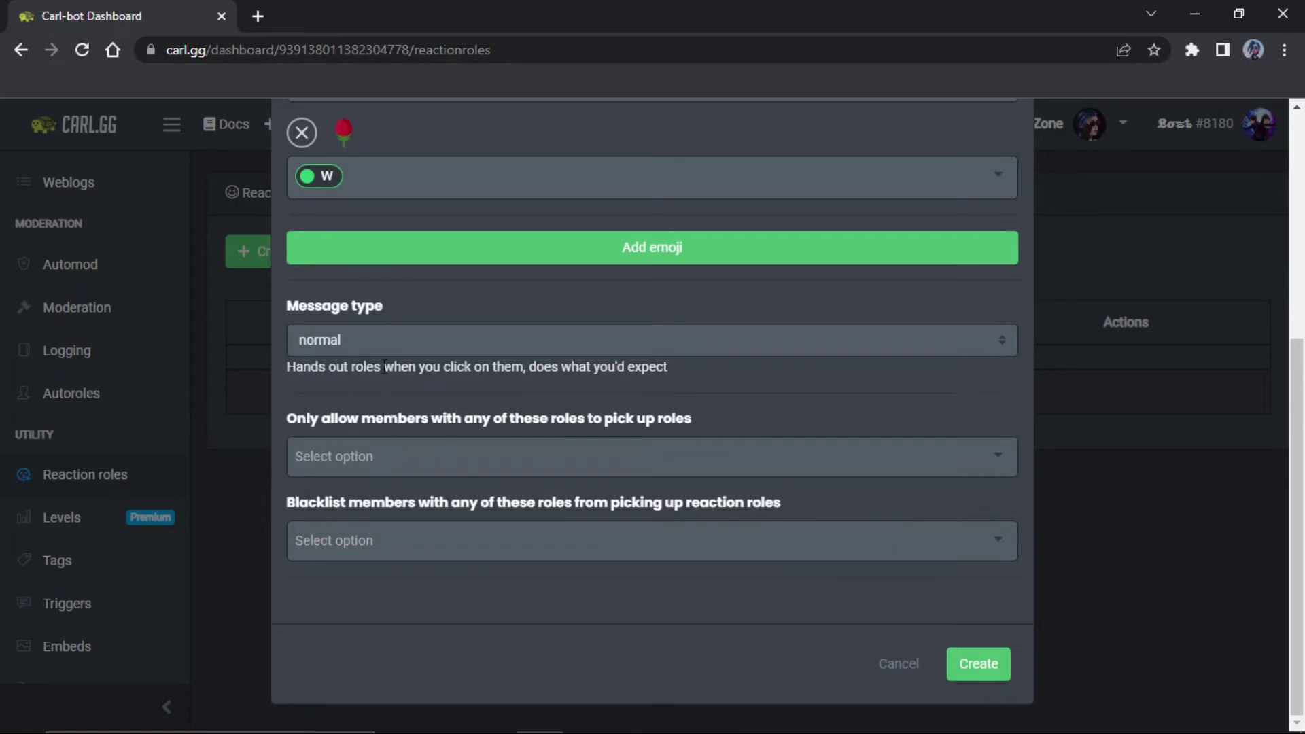
{"action": "left_click", "coordinate": [382, 343]}
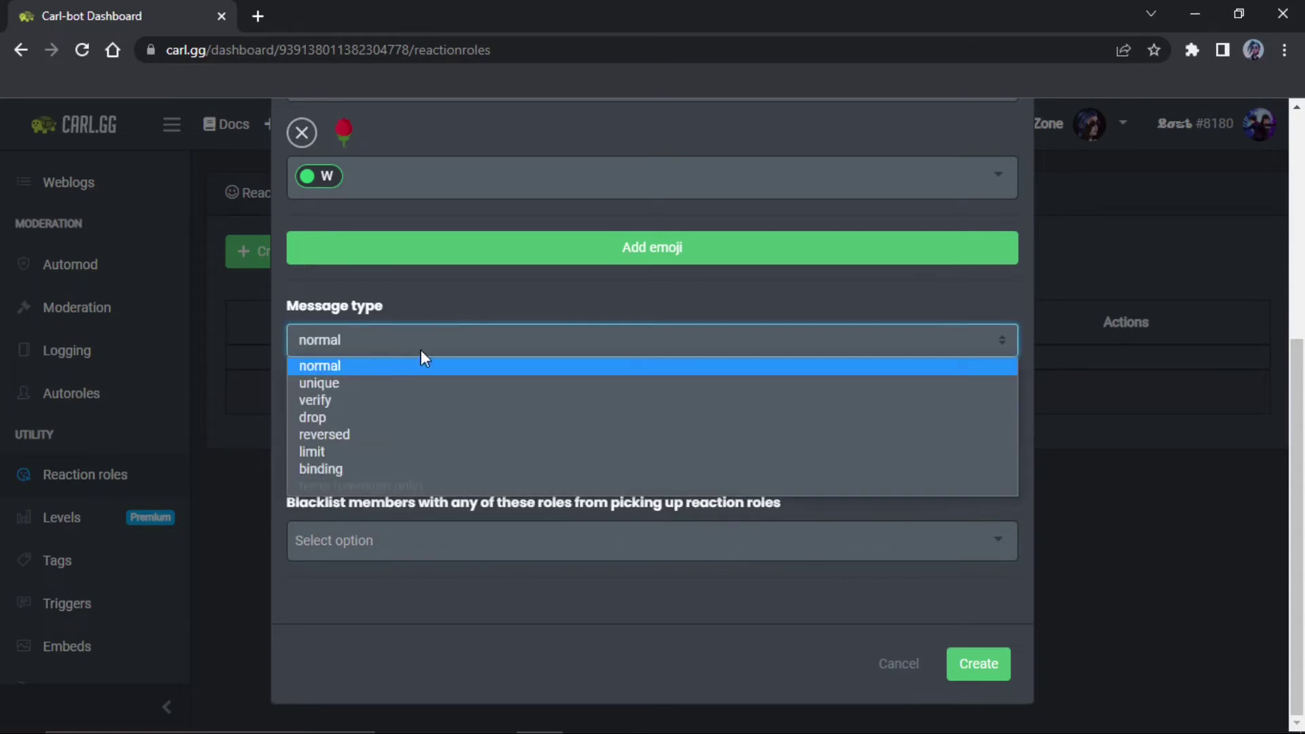
{"action": "left_click", "coordinate": [346, 384]}
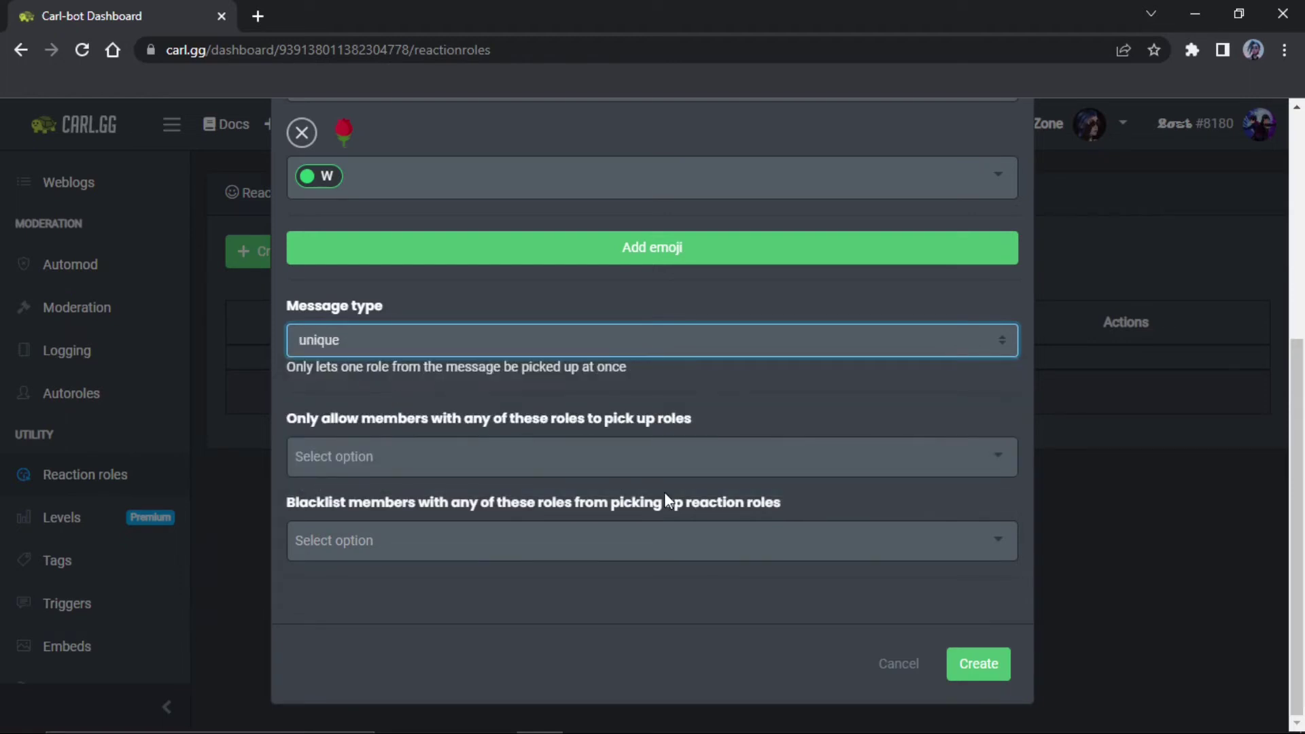
{"action": "left_click", "coordinate": [1000, 668]}
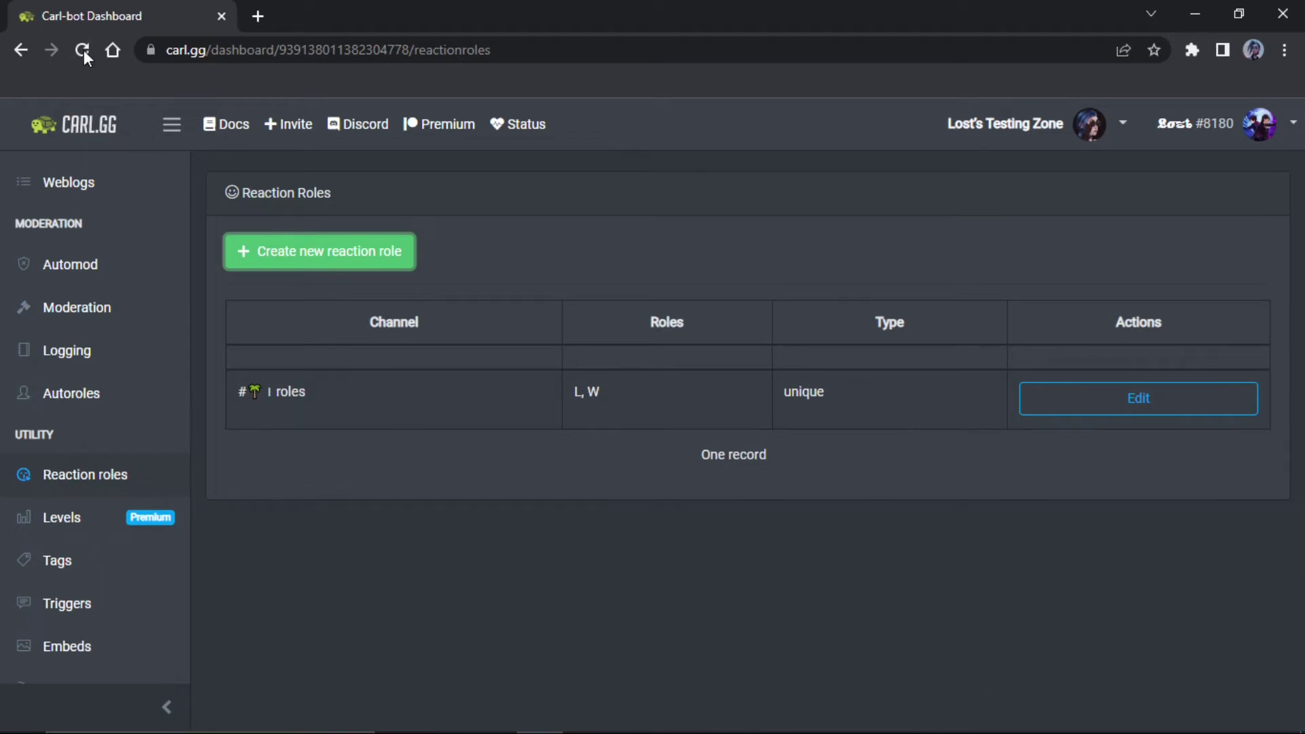
Switch to Discord and test the reaction roles by reacting to the "This is a test" message with the evergreen tree, followed by the rose.
{"action": "left_click", "coordinate": [494, 715]}
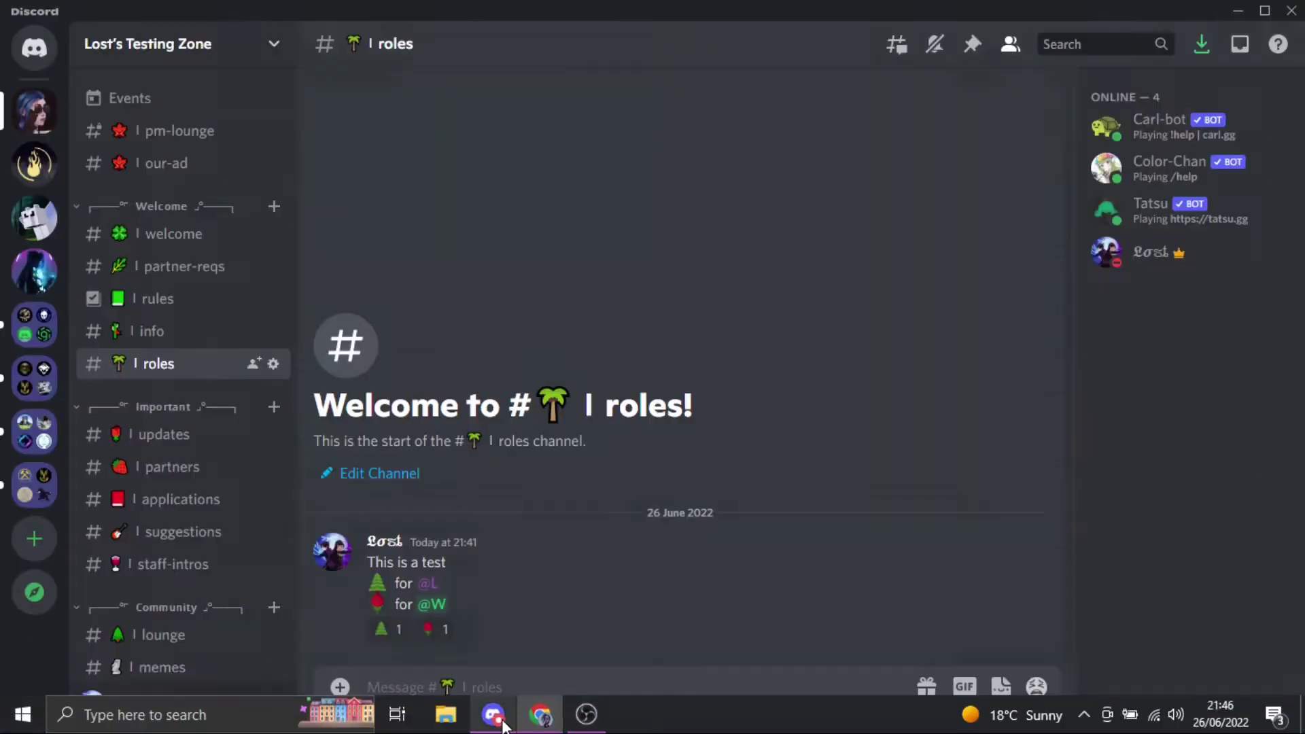
{"action": "left_click", "coordinate": [385, 630]}
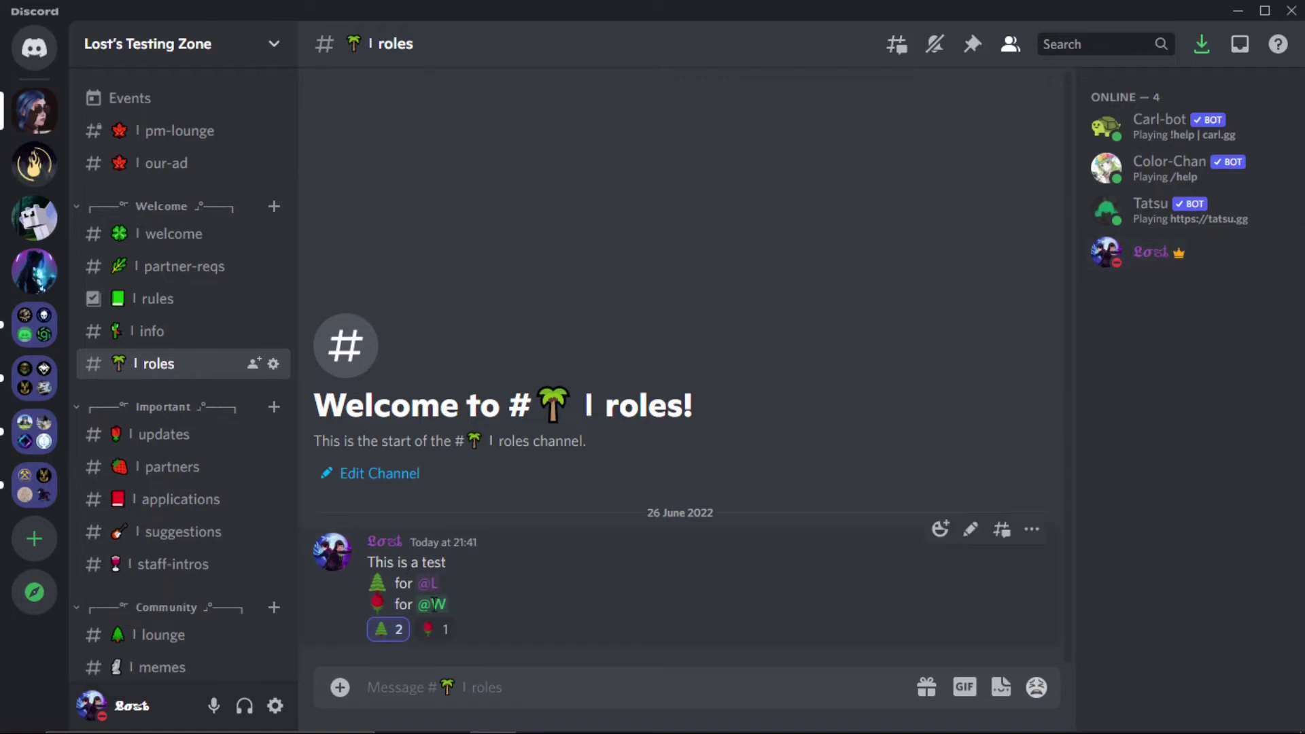
{"action": "left_click", "coordinate": [430, 632]}
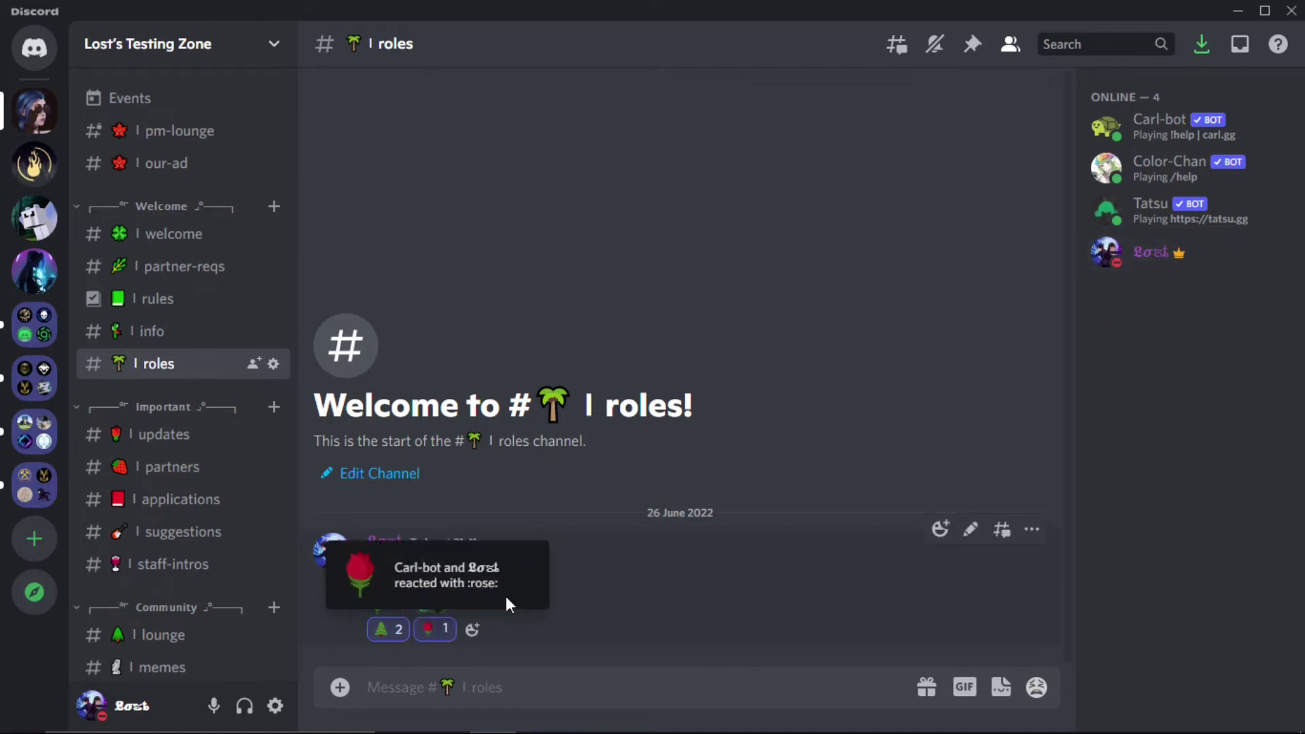
{"action": "left_click", "coordinate": [384, 629]}
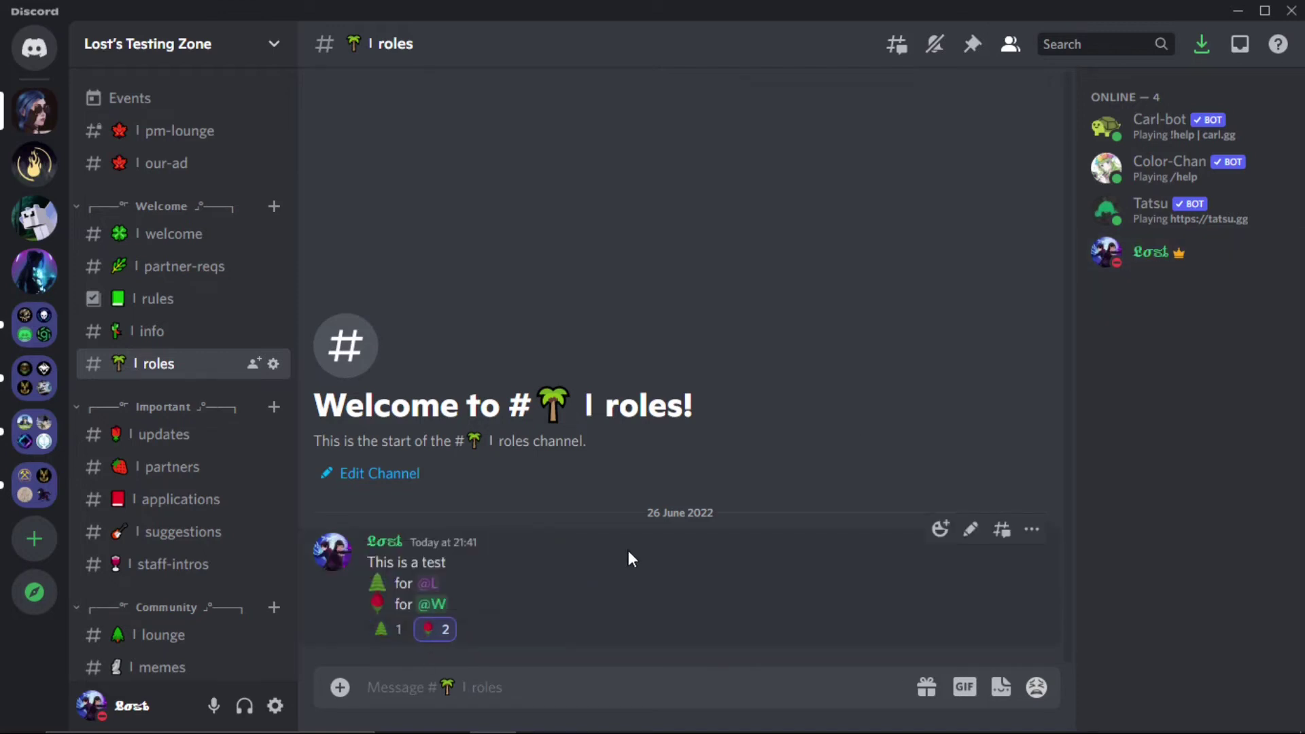
Check the own member profile, and retest the unique mode by reacting with the evergreen tree and switching back to the rose.
{"action": "left_click", "coordinate": [1144, 265]}
{"action": "left_click", "coordinate": [624, 292]}
{"action": "left_click", "coordinate": [380, 629]}
{"action": "left_click", "coordinate": [435, 630]}
{"action": "left_click", "coordinate": [435, 631]}
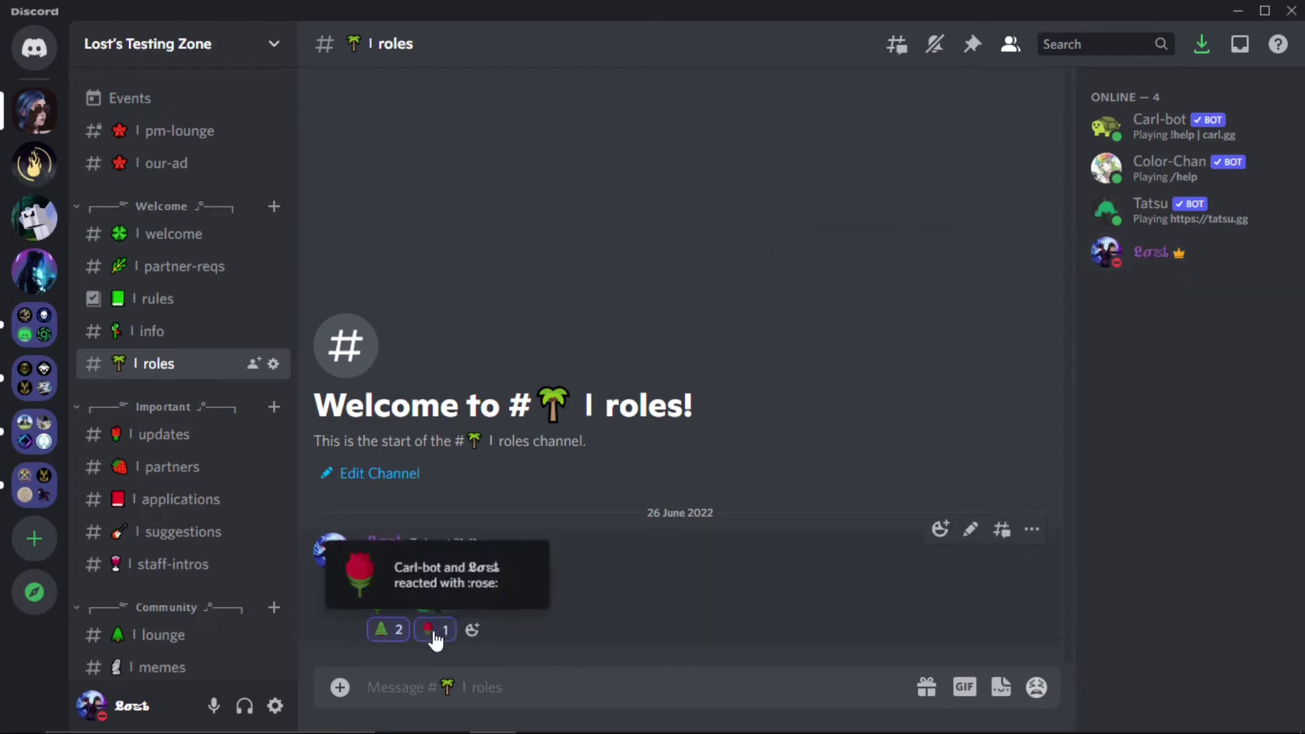
{"action": "left_click", "coordinate": [401, 630]}
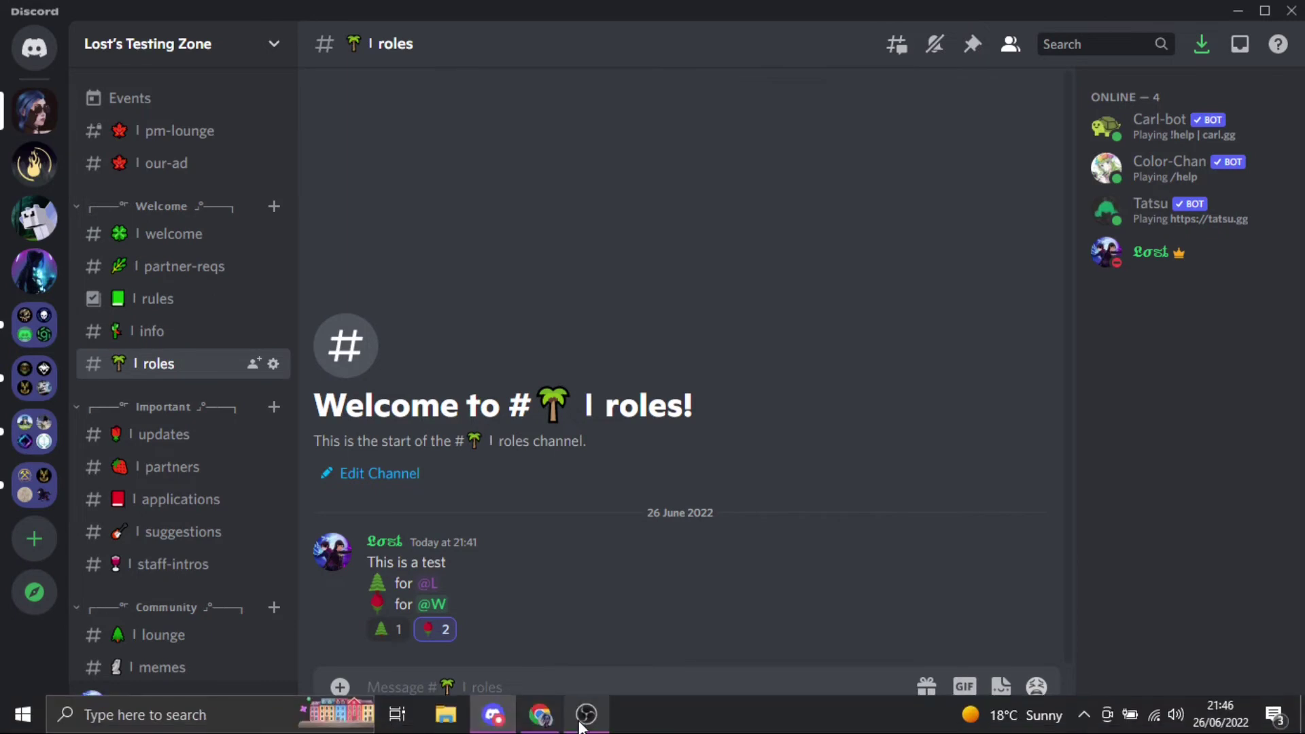
Glance at the Carl-bot dashboard, return to Discord and examine the reaction role messages in the Lucent Bonfire server's roles channel.
{"action": "left_click", "coordinate": [540, 713]}
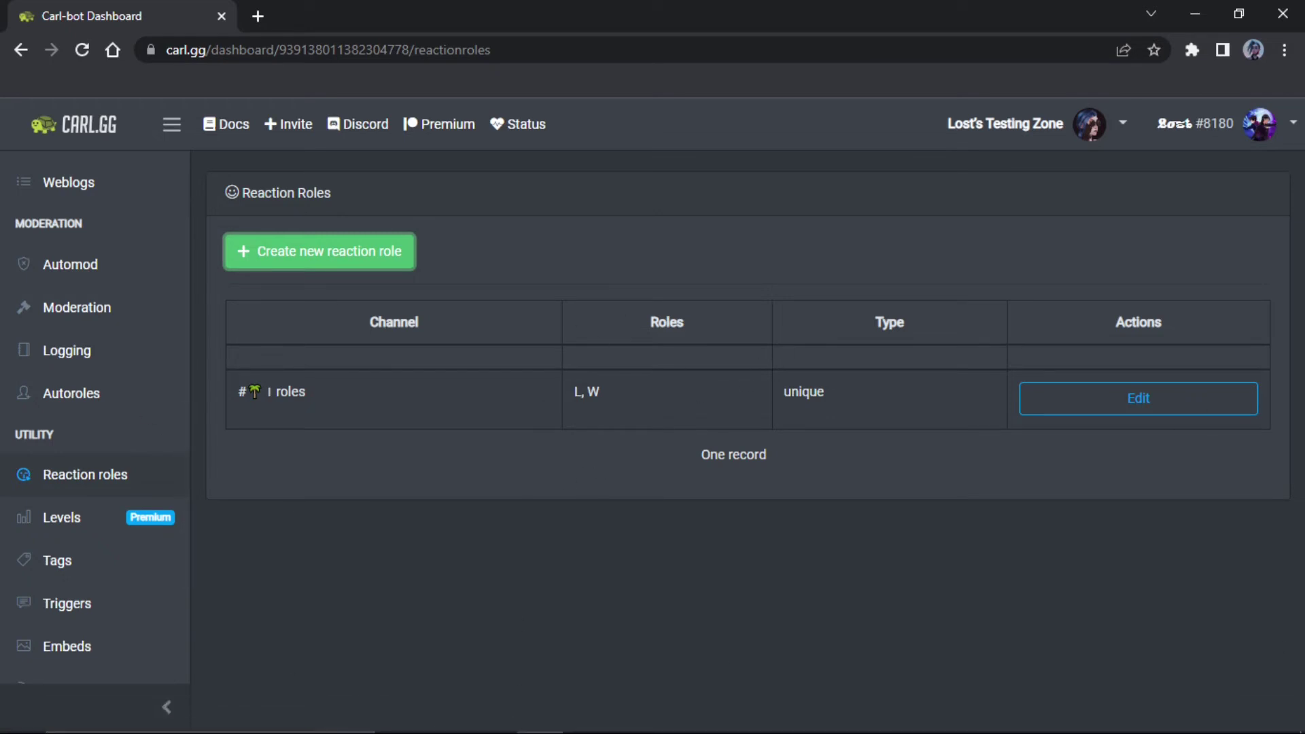
{"action": "left_click", "coordinate": [493, 715]}
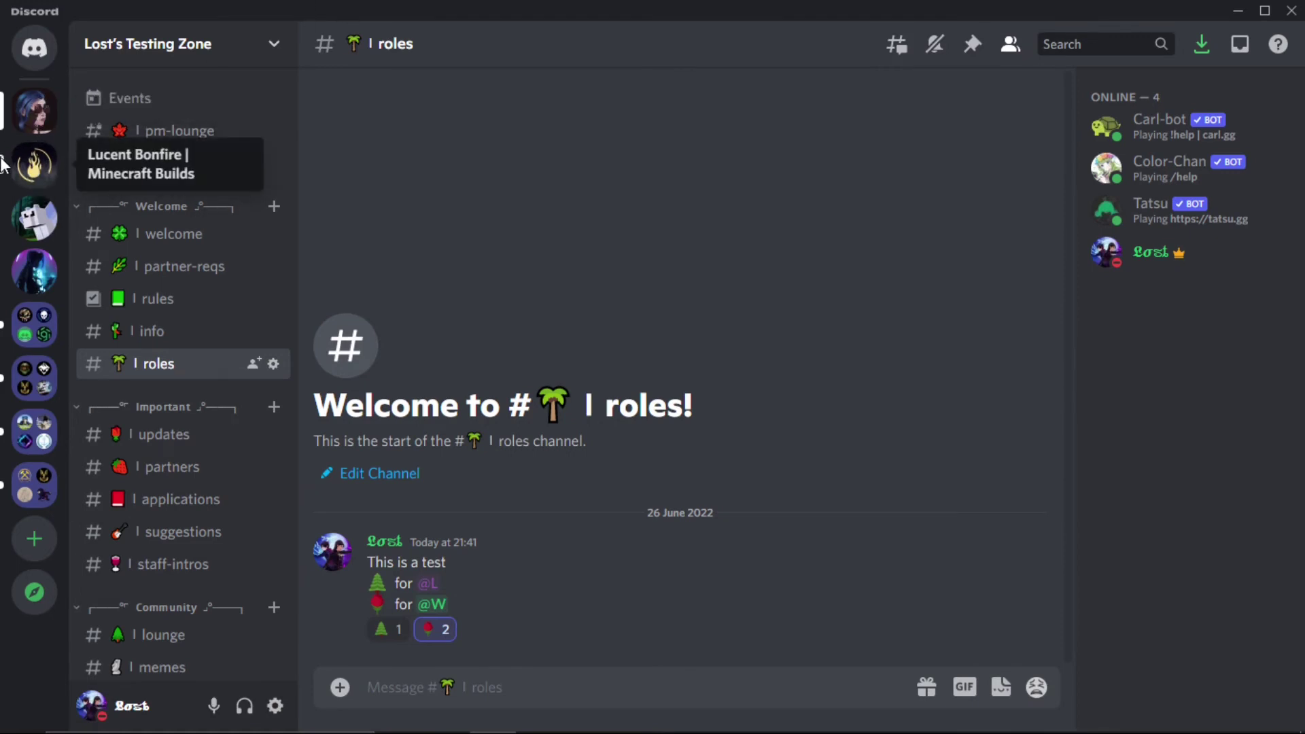
{"action": "left_click", "coordinate": [27, 164]}
{"action": "scroll", "coordinate": [180, 207], "scroll_direction": "up", "scroll_amount": 10}
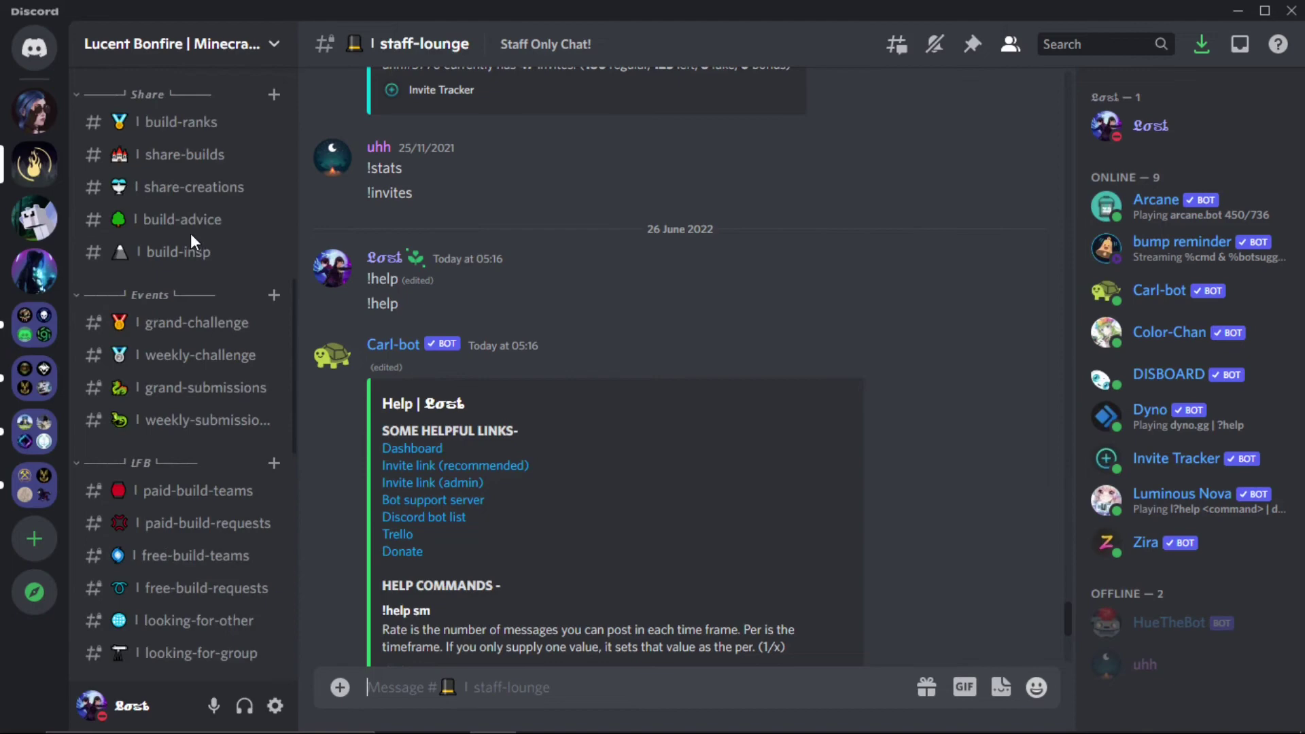
{"action": "scroll", "coordinate": [190, 239], "scroll_direction": "up", "scroll_amount": 10}
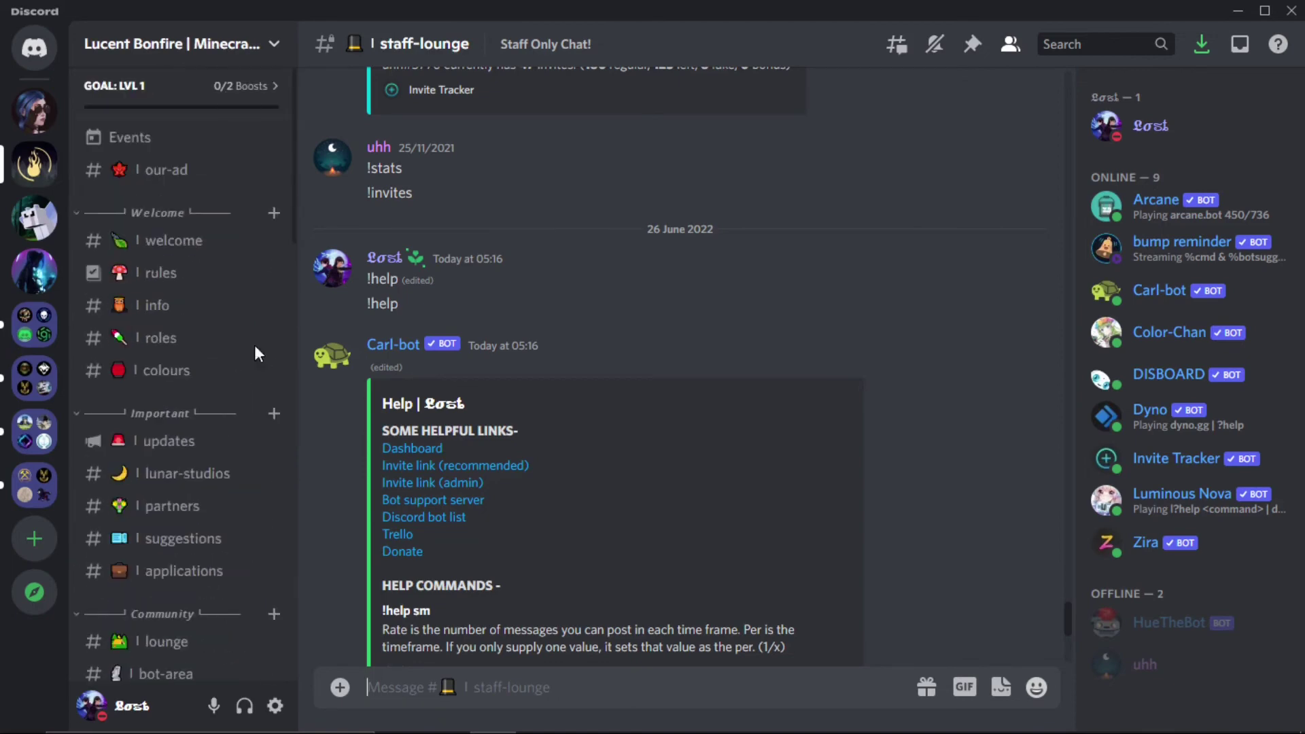
{"action": "left_click", "coordinate": [165, 338]}
{"action": "scroll", "coordinate": [666, 475], "scroll_direction": "down", "scroll_amount": 4}
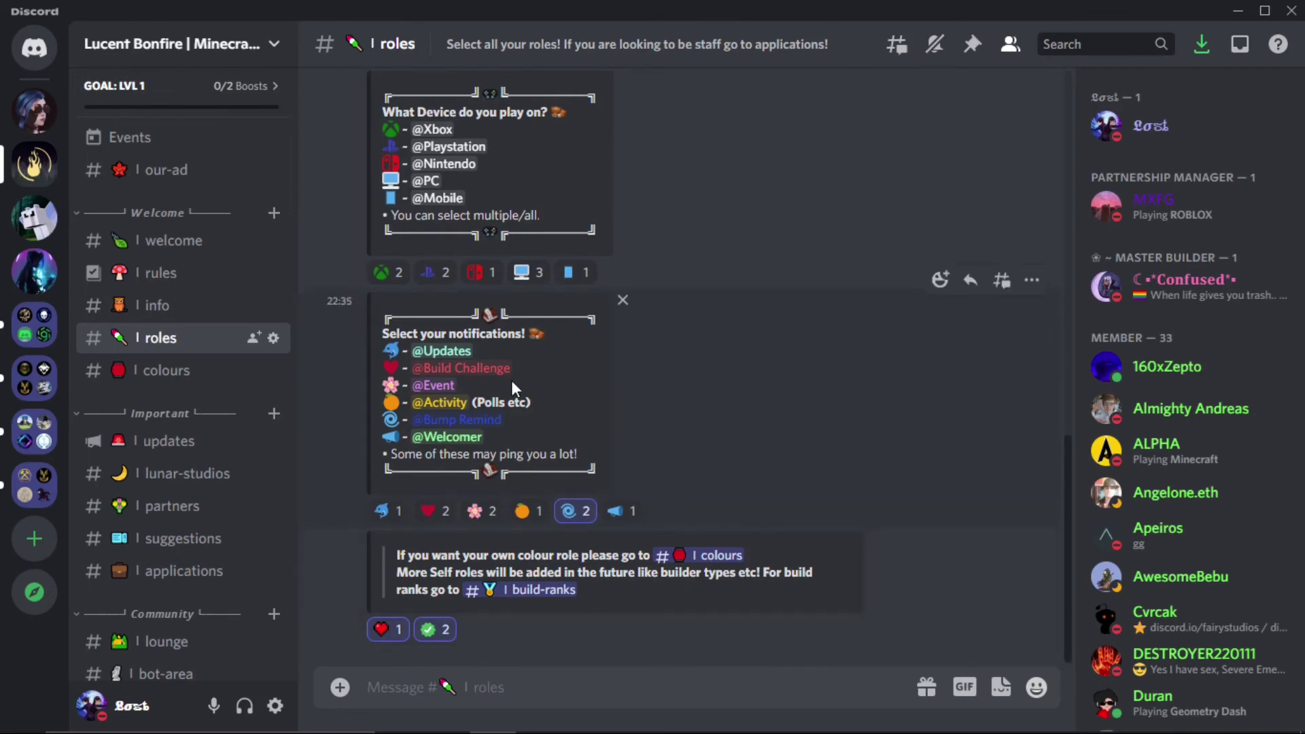
{"action": "scroll", "coordinate": [552, 419], "scroll_direction": "up", "scroll_amount": 3}
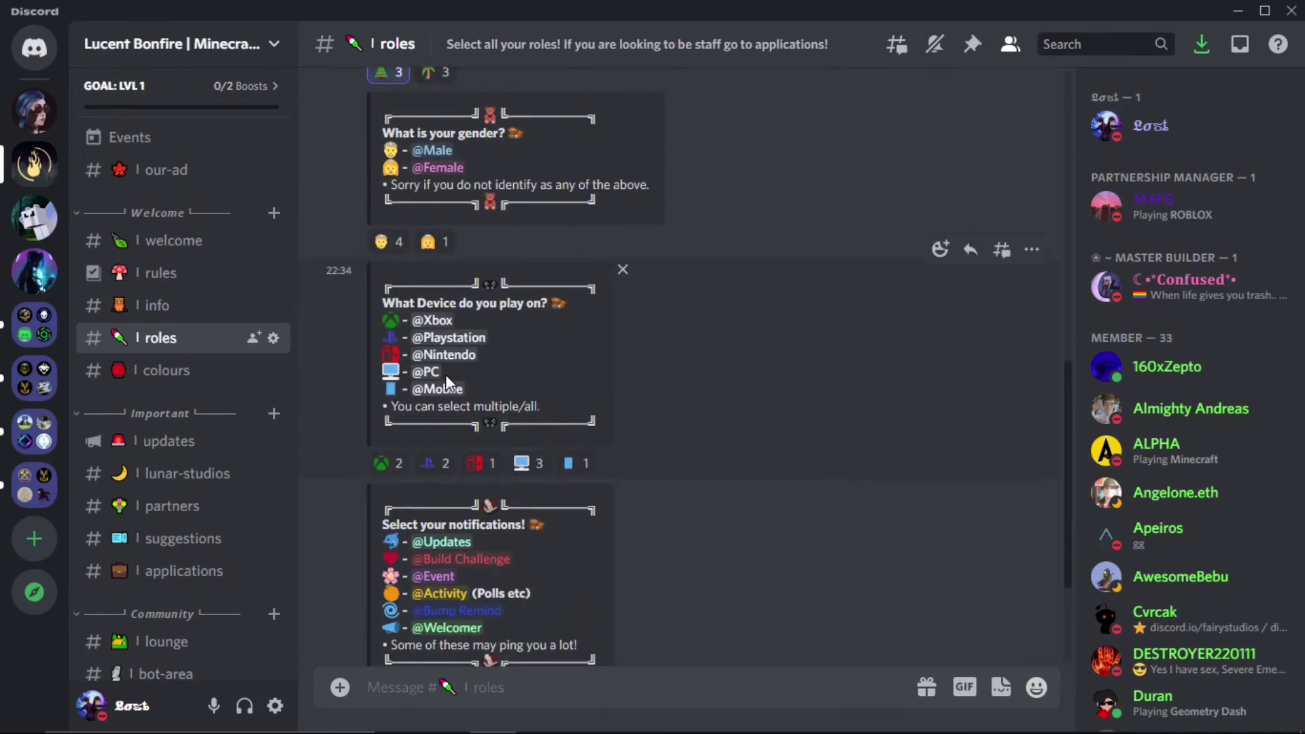
{"action": "scroll", "coordinate": [574, 269], "scroll_direction": "up", "scroll_amount": 3}
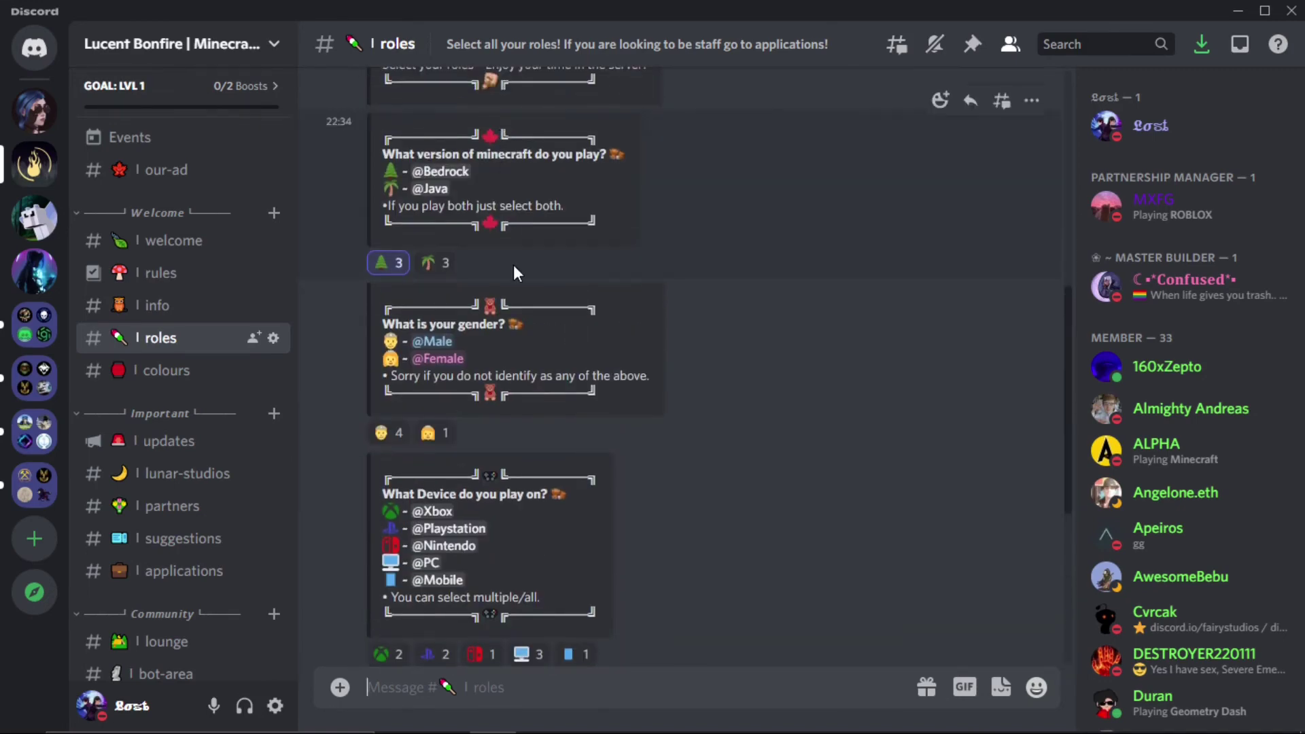
{"action": "scroll", "coordinate": [513, 264], "scroll_direction": "up", "scroll_amount": 3}
{"action": "scroll", "coordinate": [577, 260], "scroll_direction": "up", "scroll_amount": 3}
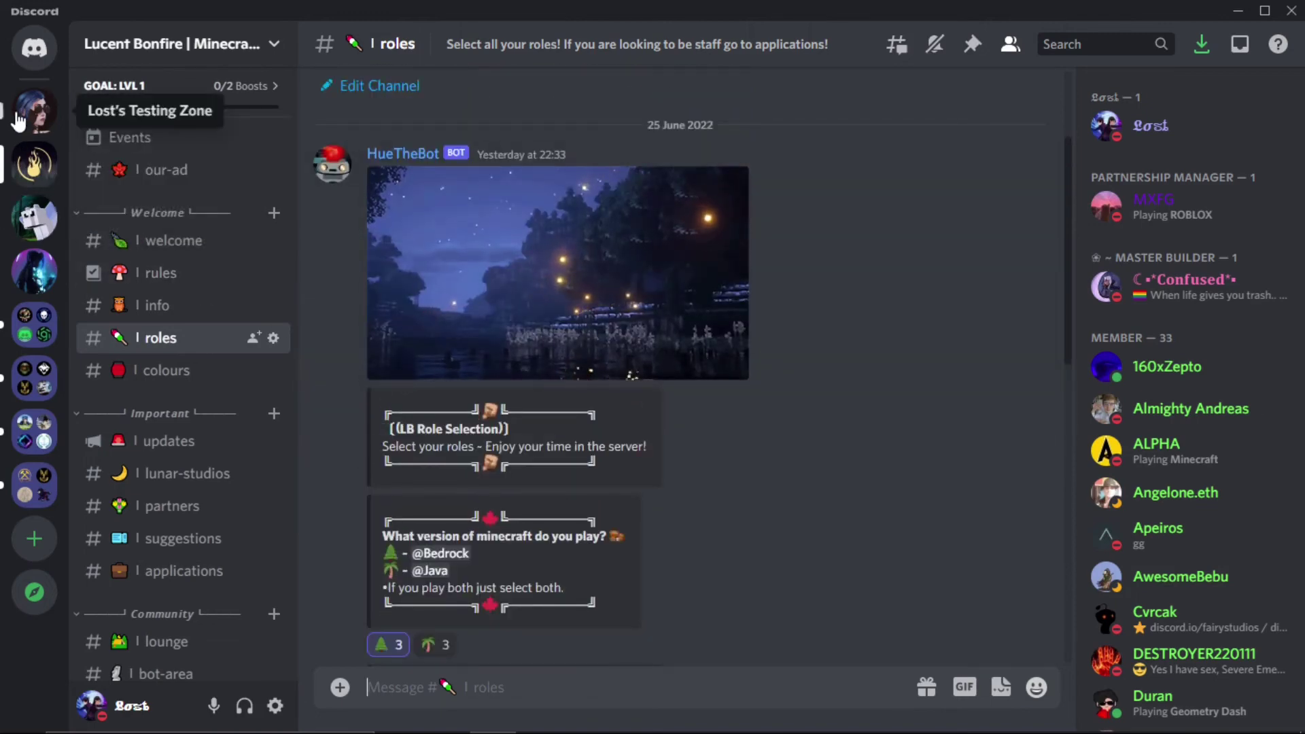
Open the roles channel of the Utopia server and look through its reaction role messages.
{"action": "left_click", "coordinate": [56, 280]}
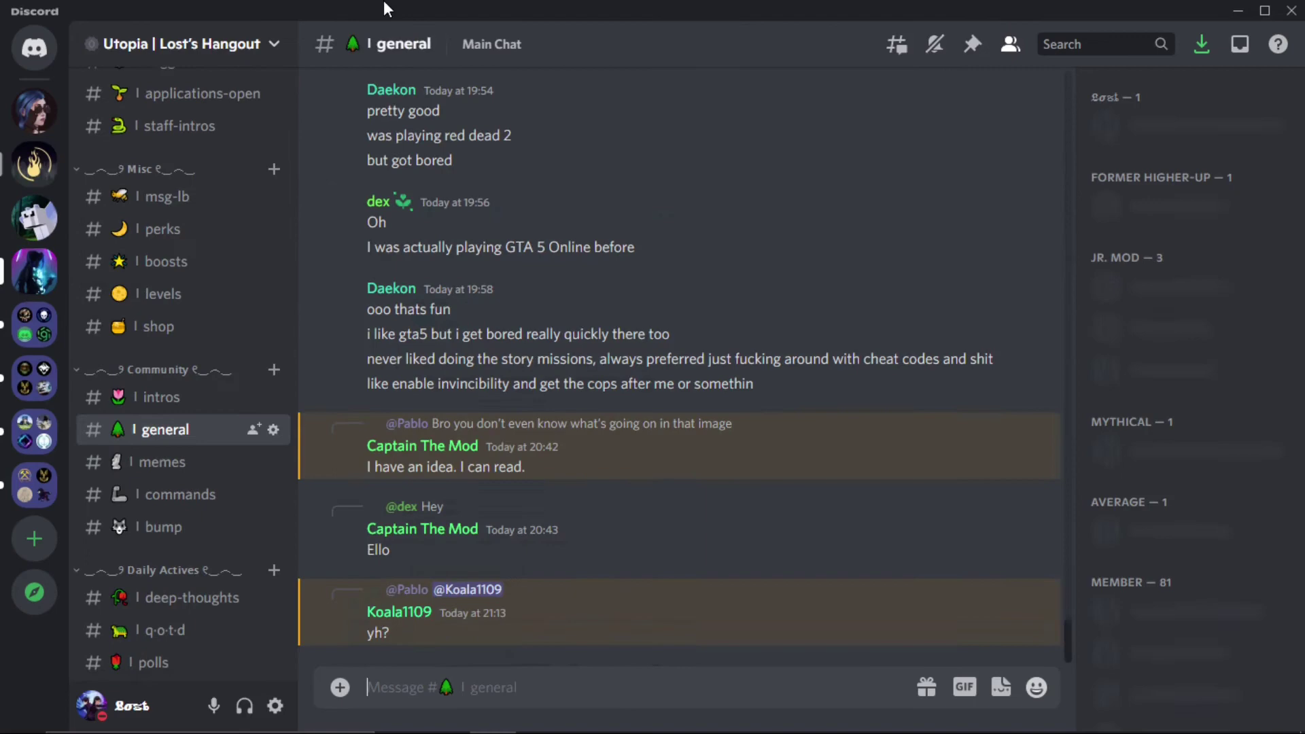
{"action": "scroll", "coordinate": [180, 258], "scroll_direction": "up", "scroll_amount": 3}
{"action": "scroll", "coordinate": [183, 231], "scroll_direction": "up", "scroll_amount": 8}
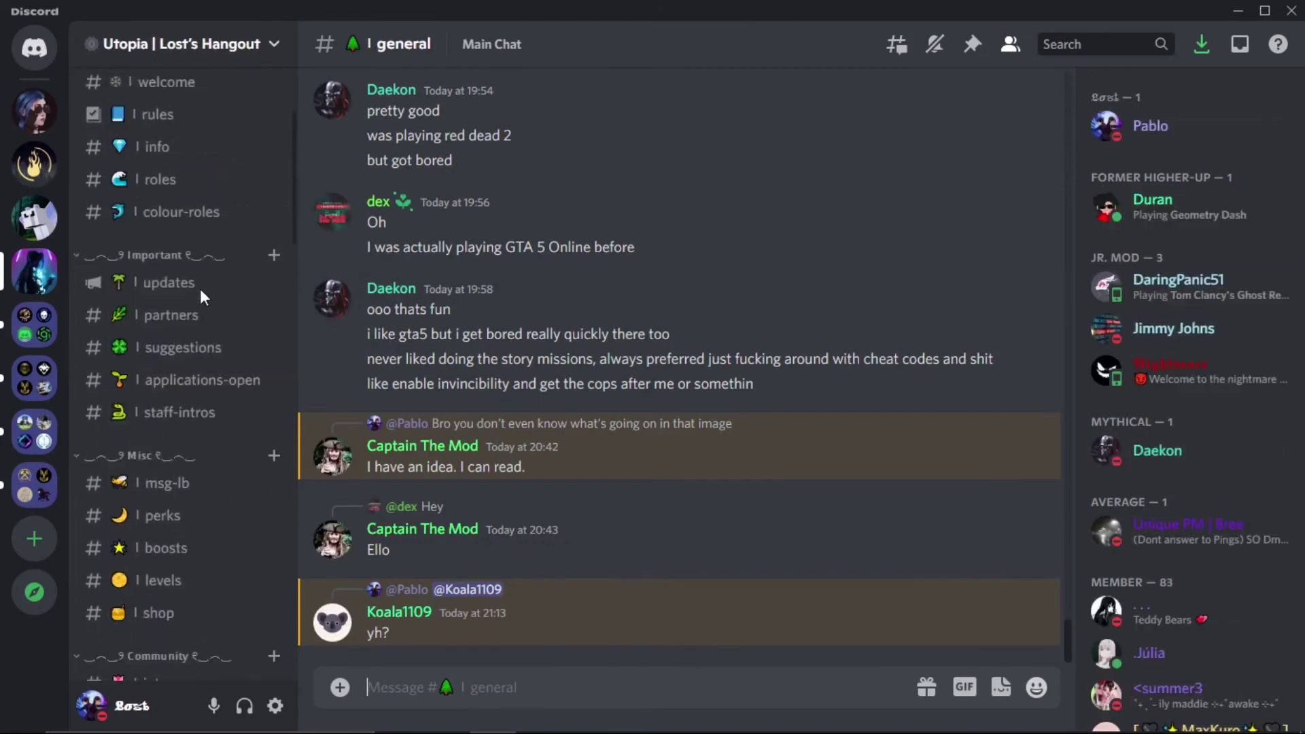
{"action": "left_click", "coordinate": [161, 370]}
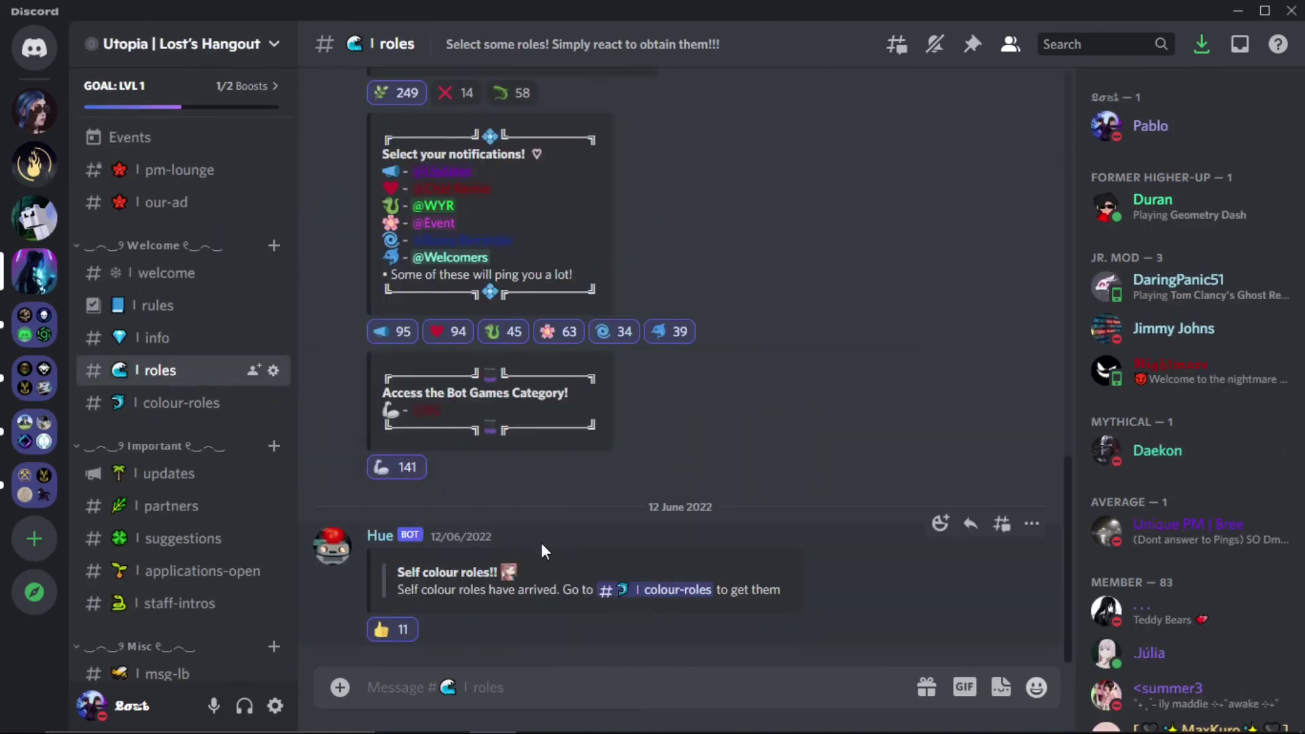
{"action": "scroll", "coordinate": [537, 537], "scroll_direction": "up", "scroll_amount": 3}
{"action": "scroll", "coordinate": [529, 503], "scroll_direction": "up", "scroll_amount": 8}
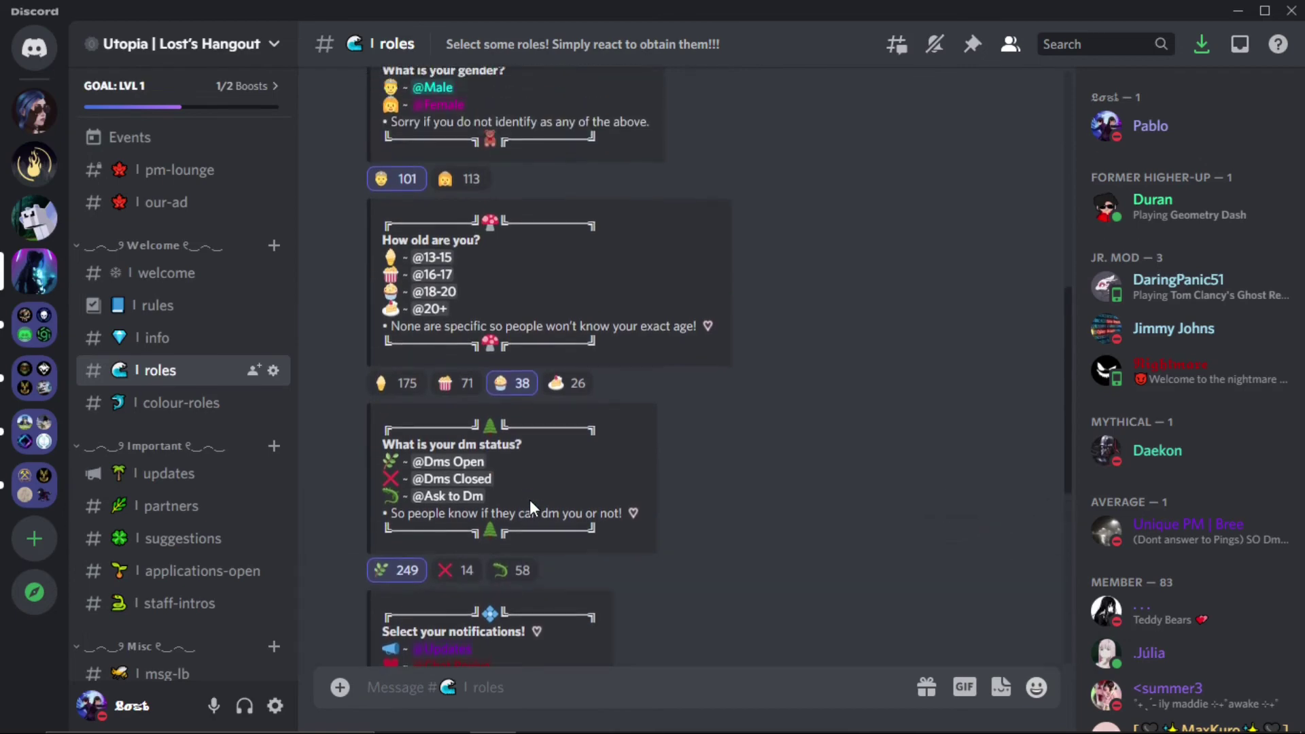
{"action": "scroll", "coordinate": [460, 410], "scroll_direction": "up", "scroll_amount": 2}
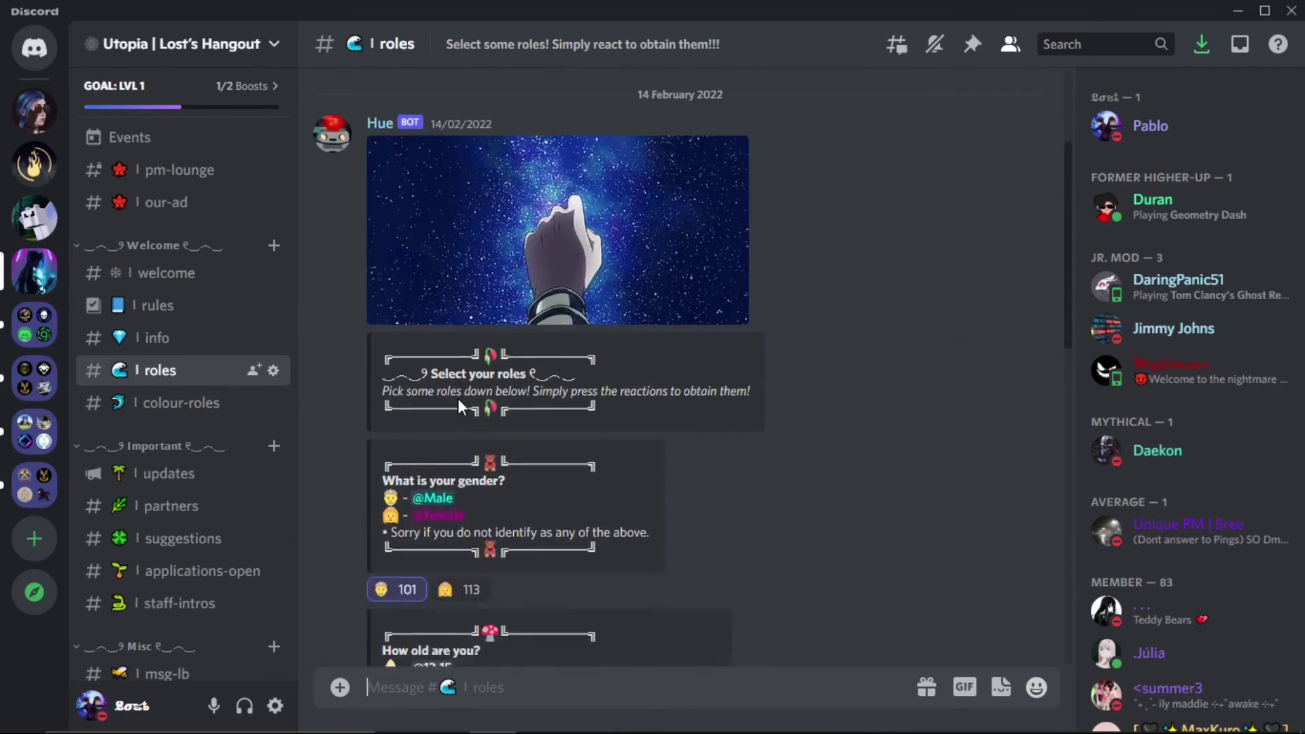
{"action": "scroll", "coordinate": [458, 399], "scroll_direction": "down", "scroll_amount": 9}
{"action": "scroll", "coordinate": [503, 407], "scroll_direction": "down", "scroll_amount": 4}
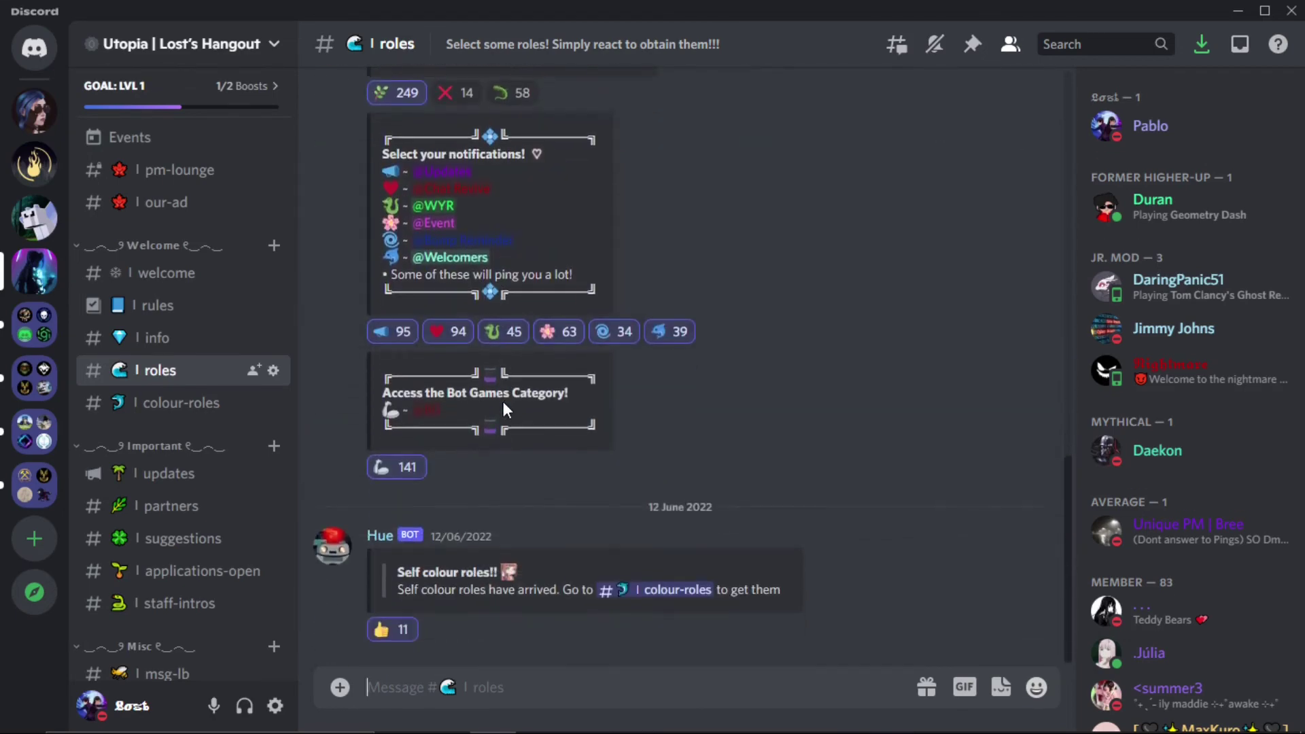
Revisit the Lucent Bonfire server's roles channel and switch back to the Carl-bot dashboard in Chrome.
{"action": "left_click", "coordinate": [34, 164]}
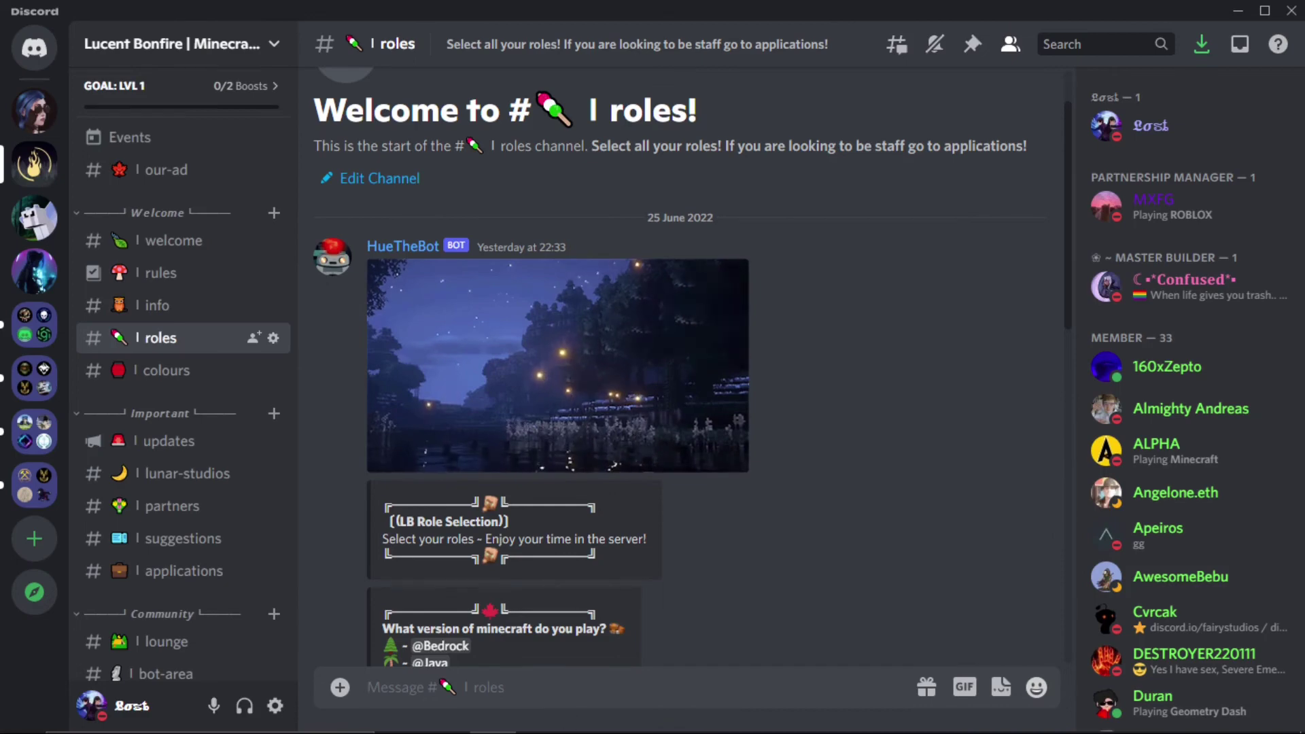
{"action": "mouse_move", "coordinate": [577, 719]}
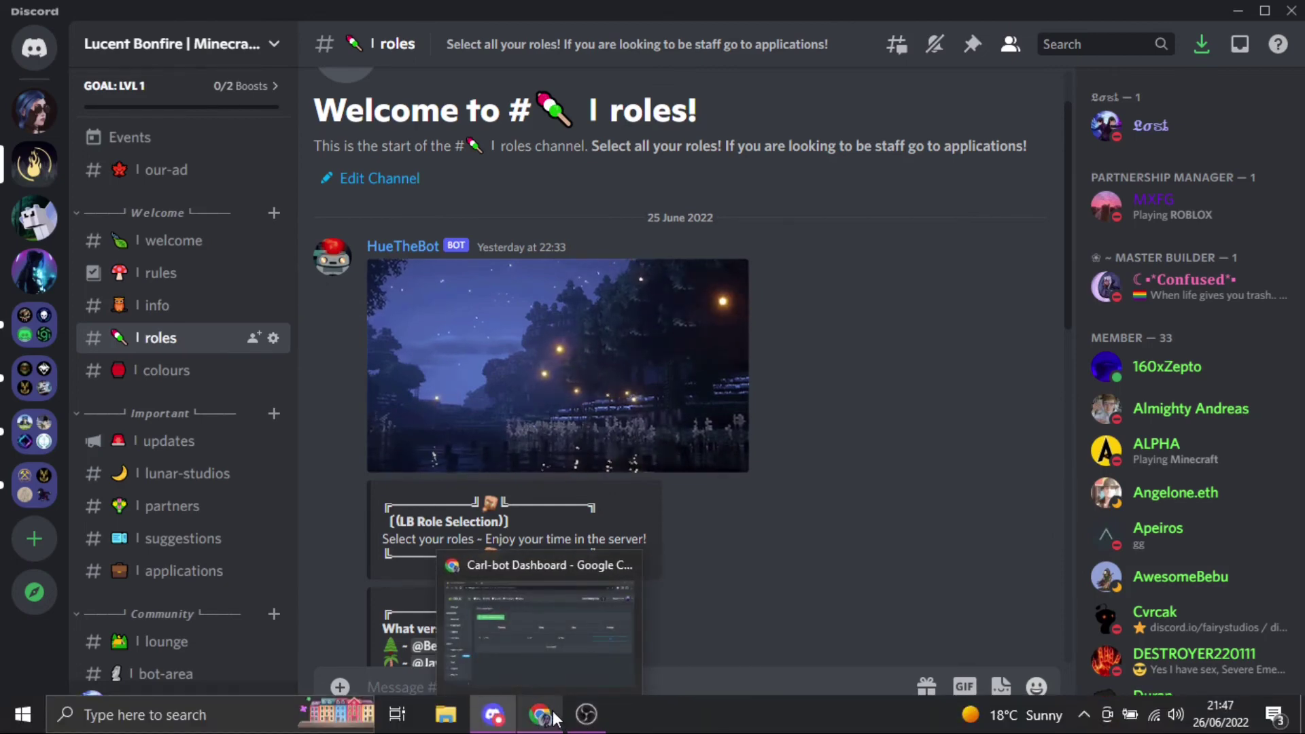
{"action": "left_click", "coordinate": [542, 715]}
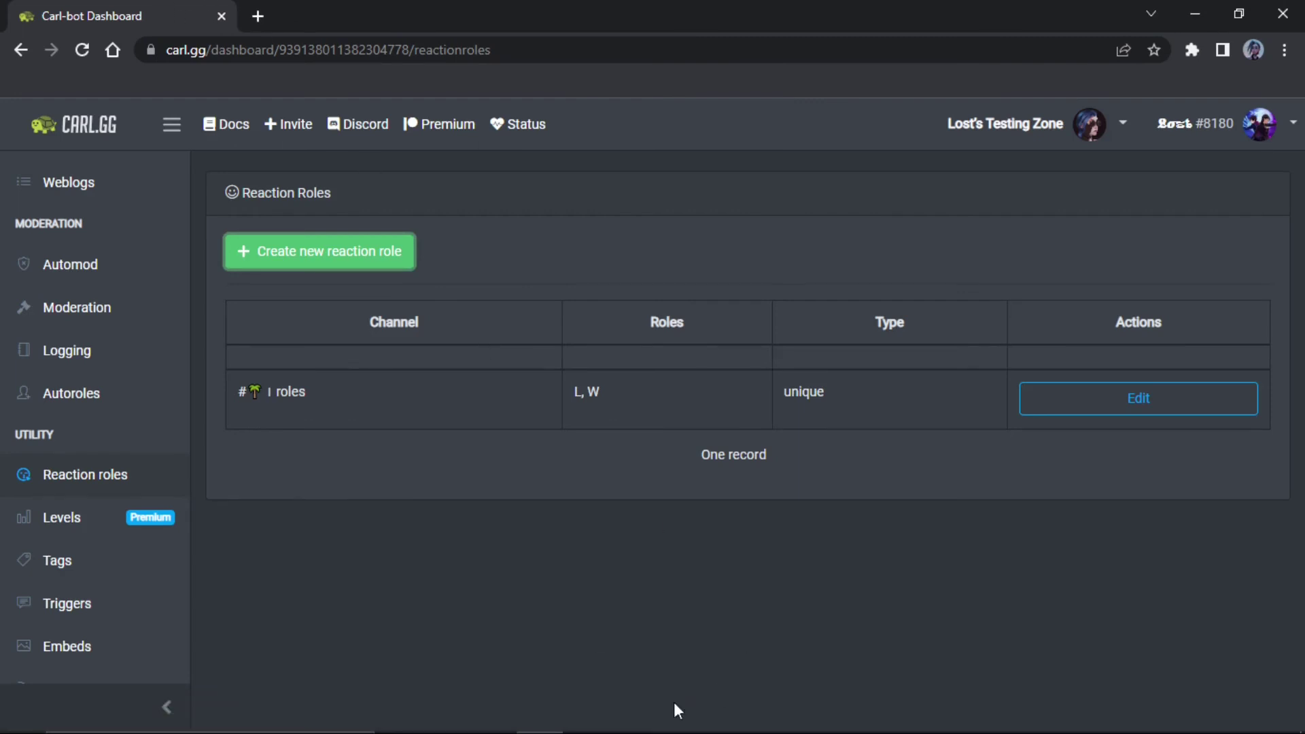